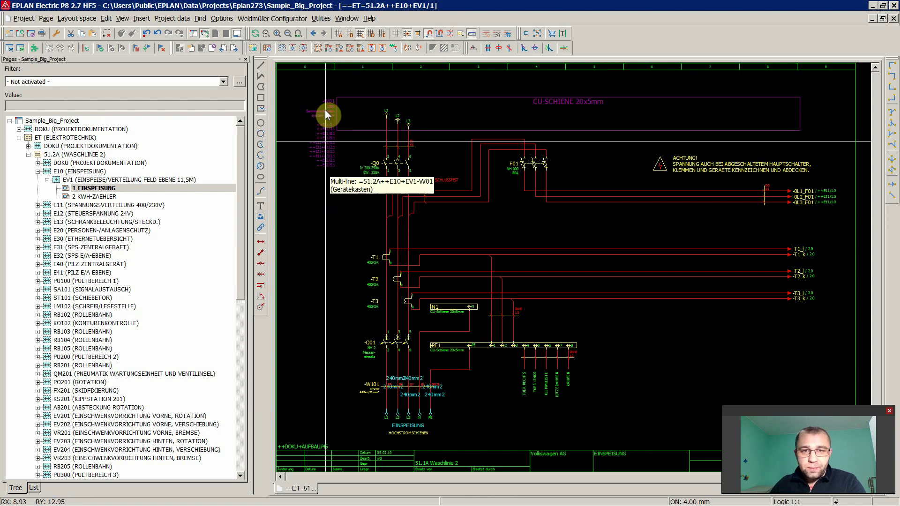
Step: Open the device navigator for Sample_Big_Project
{"action": "left_click", "coordinate": [172, 19]}
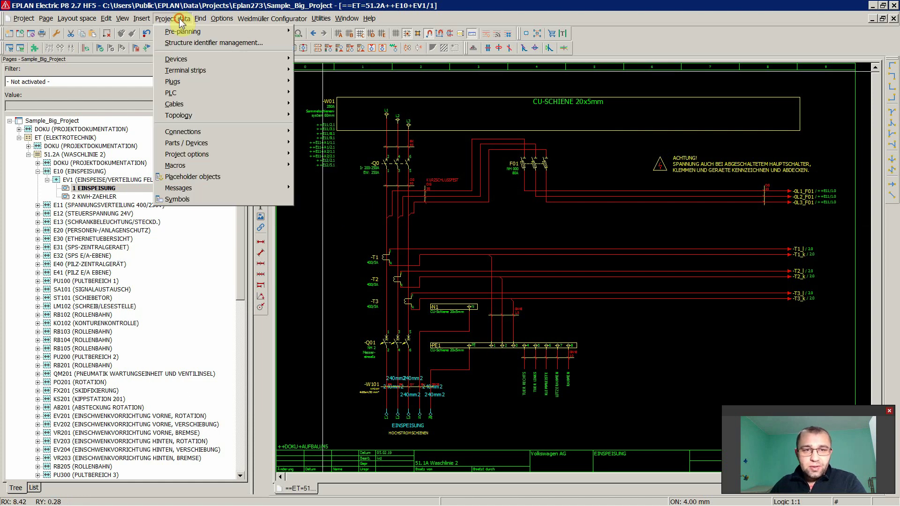
{"action": "mouse_move", "coordinate": [178, 59]}
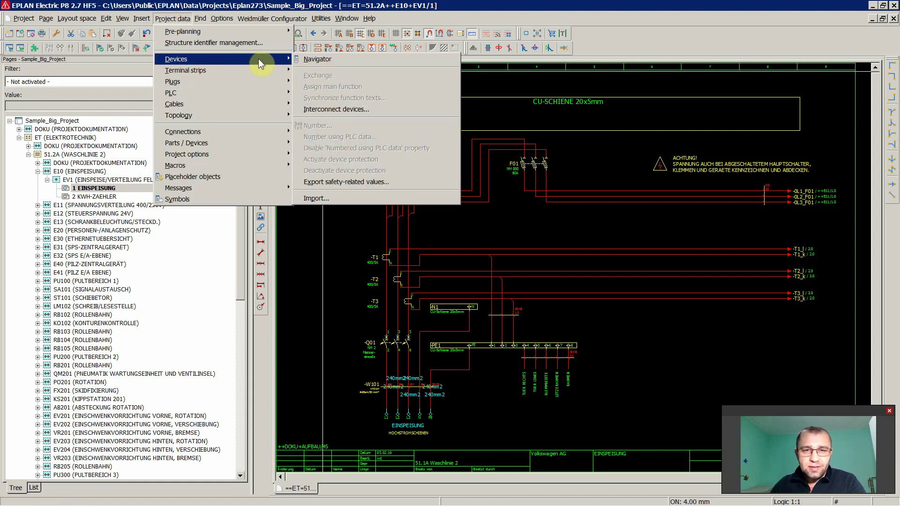
{"action": "left_click", "coordinate": [320, 58]}
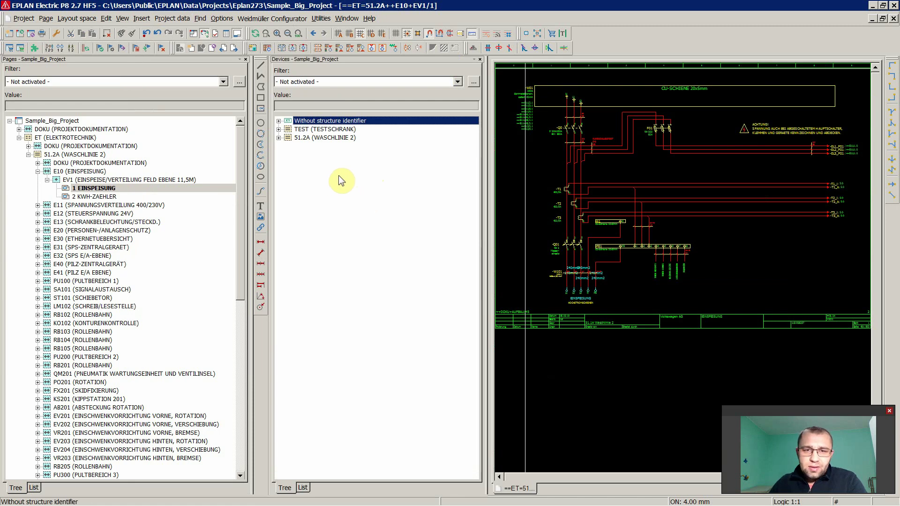
Step: Expand 51.2A (WASCHLINIE 2), KS201 (KIPPSTATION 201) and X (VOR ORT) in the device tree and select KK1
{"action": "double_click", "coordinate": [323, 138]}
{"action": "left_click", "coordinate": [334, 265]}
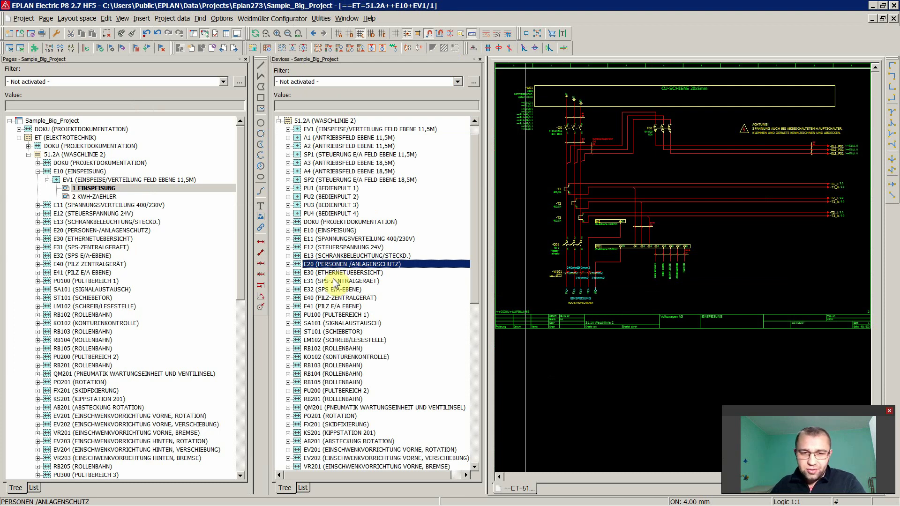
{"action": "left_click", "coordinate": [333, 280]}
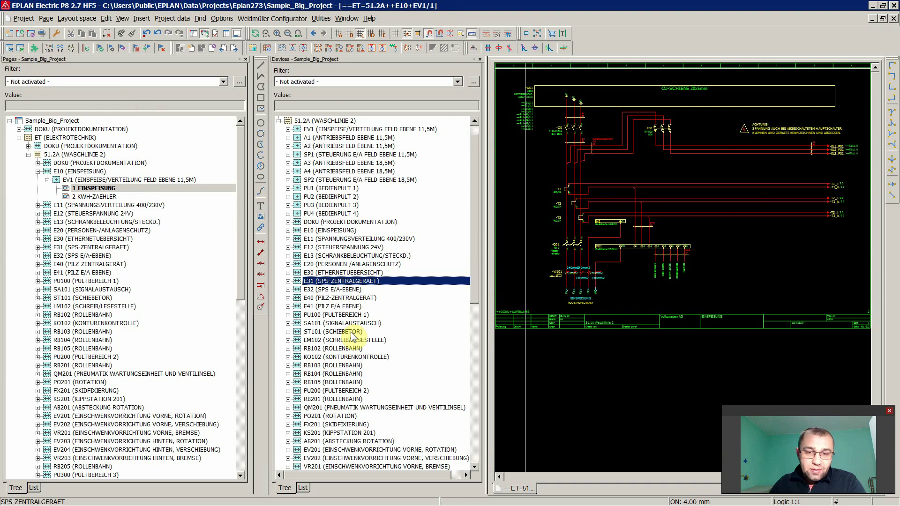
{"action": "scroll", "coordinate": [352, 336], "scroll_direction": "down", "scroll_amount": 5}
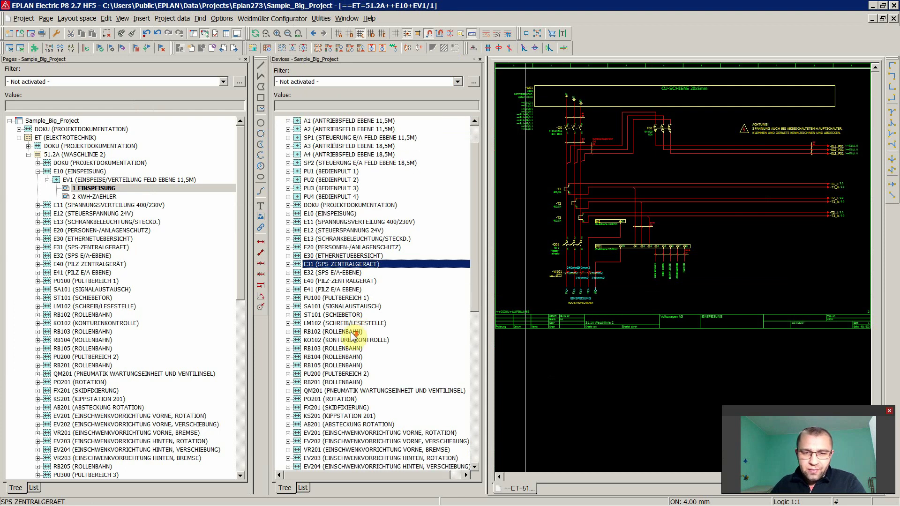
{"action": "scroll", "coordinate": [353, 336], "scroll_direction": "down", "scroll_amount": 3}
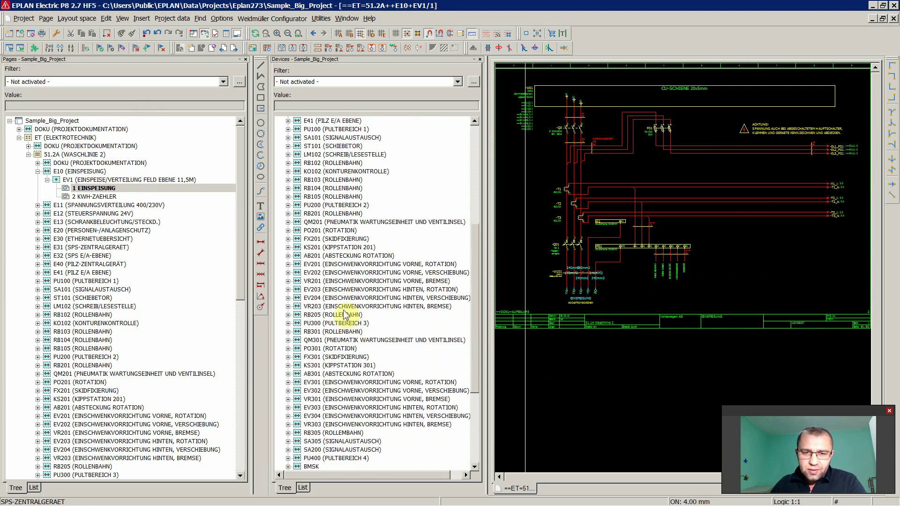
{"action": "left_click", "coordinate": [338, 248]}
{"action": "double_click", "coordinate": [338, 249]}
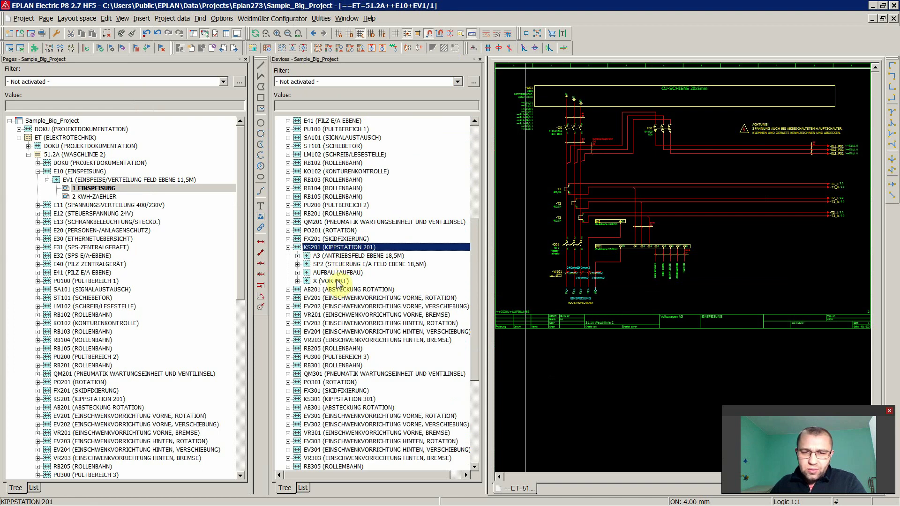
{"action": "double_click", "coordinate": [335, 280]}
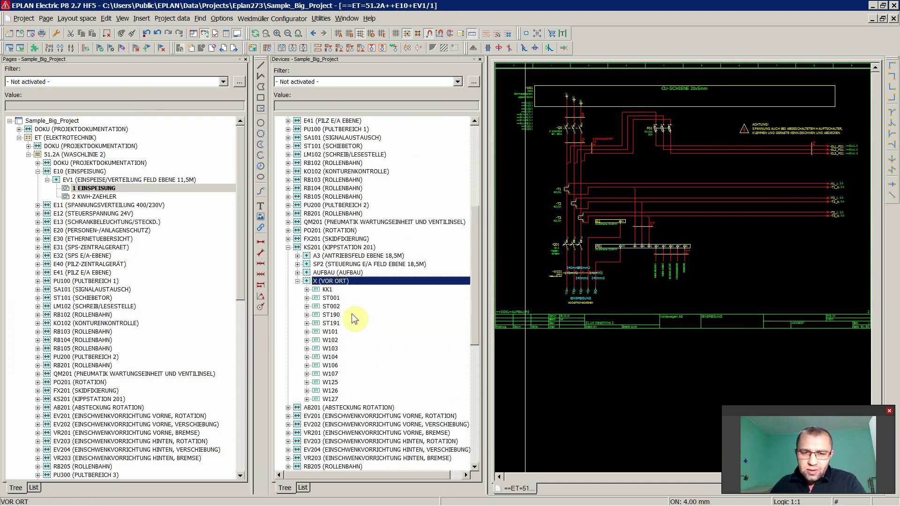
{"action": "left_click", "coordinate": [329, 290]}
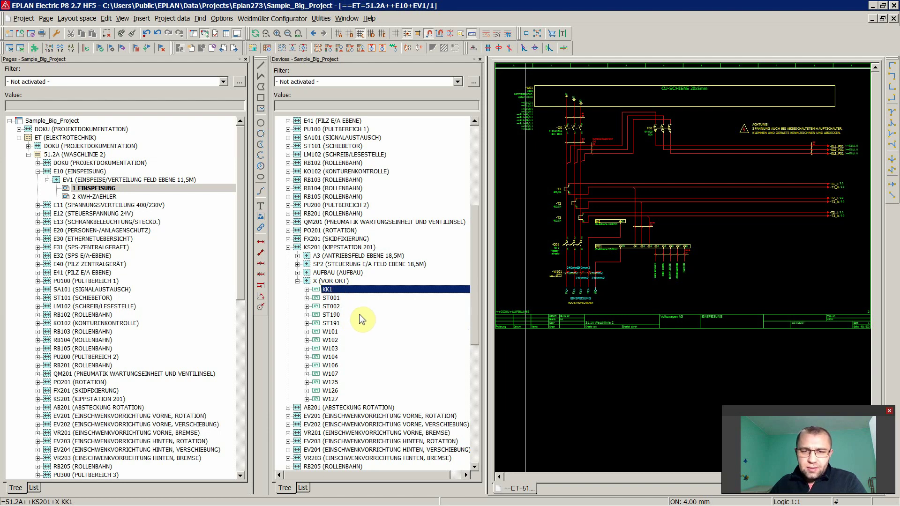
Step: Start the manufacturing data export and labeling output for the selected KK1 device
{"action": "left_click", "coordinate": [323, 18]}
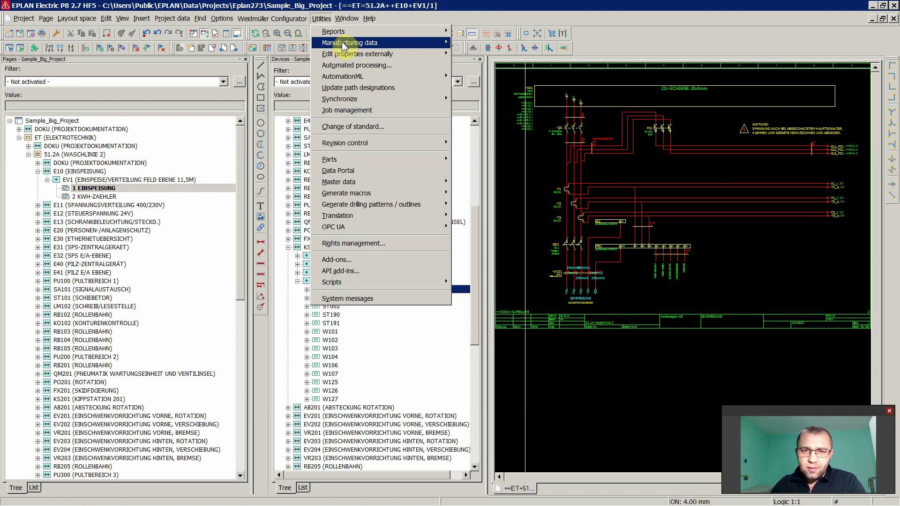
{"action": "mouse_move", "coordinate": [342, 45]}
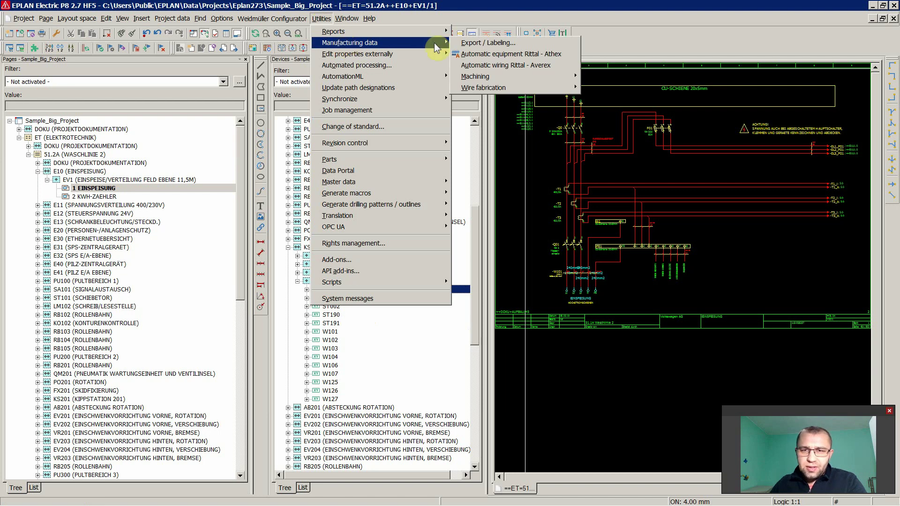
{"action": "left_click", "coordinate": [471, 42]}
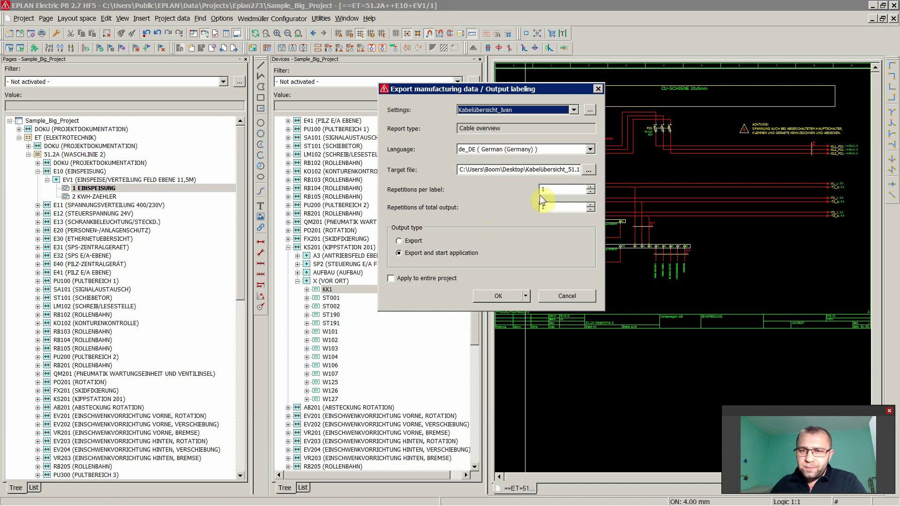
Step: Compare the report type and target file of the custom parts list and summarized parts list export schemes
{"action": "left_click", "coordinate": [476, 110]}
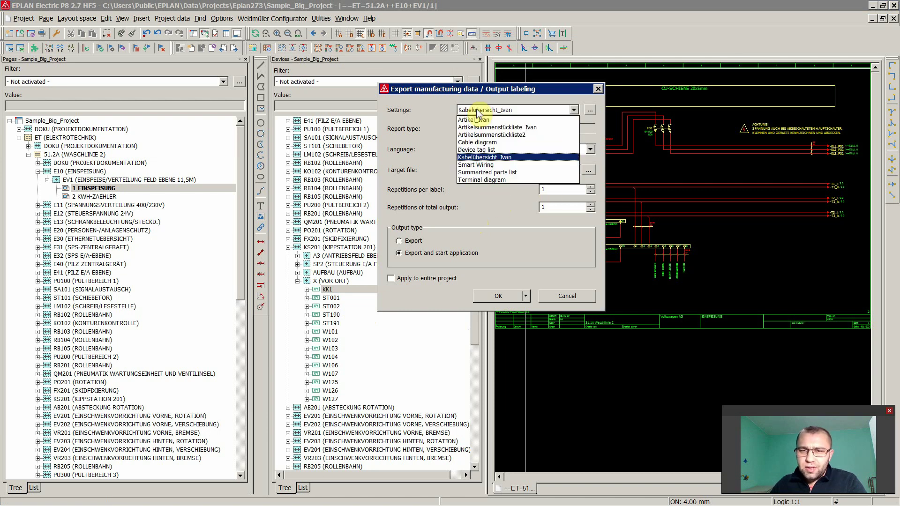
{"action": "left_click", "coordinate": [481, 135]}
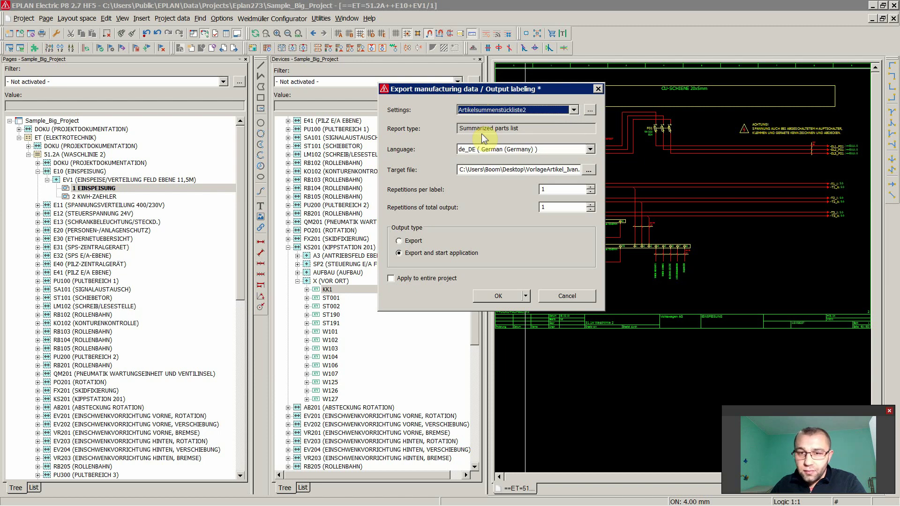
{"action": "left_click", "coordinate": [521, 169]}
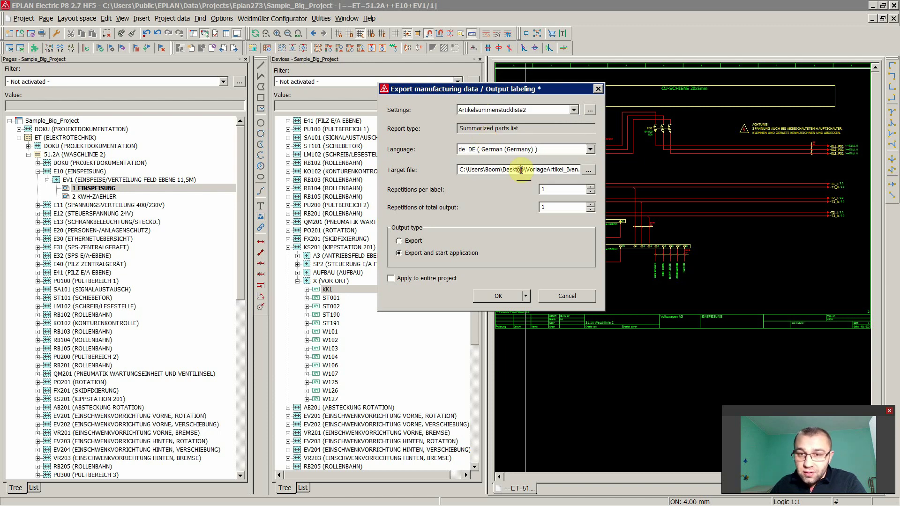
{"action": "left_click", "coordinate": [477, 110]}
{"action": "left_click", "coordinate": [481, 126]}
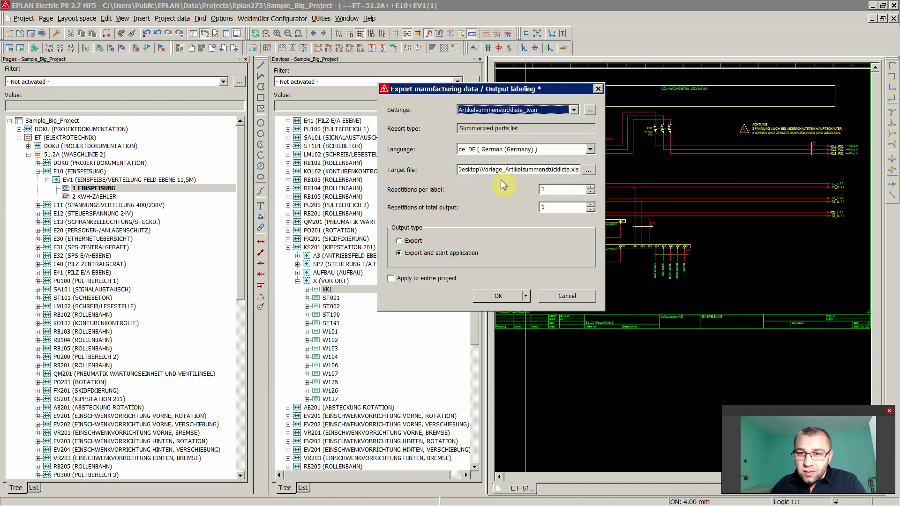
{"action": "left_click", "coordinate": [485, 111]}
{"action": "left_click", "coordinate": [481, 118]}
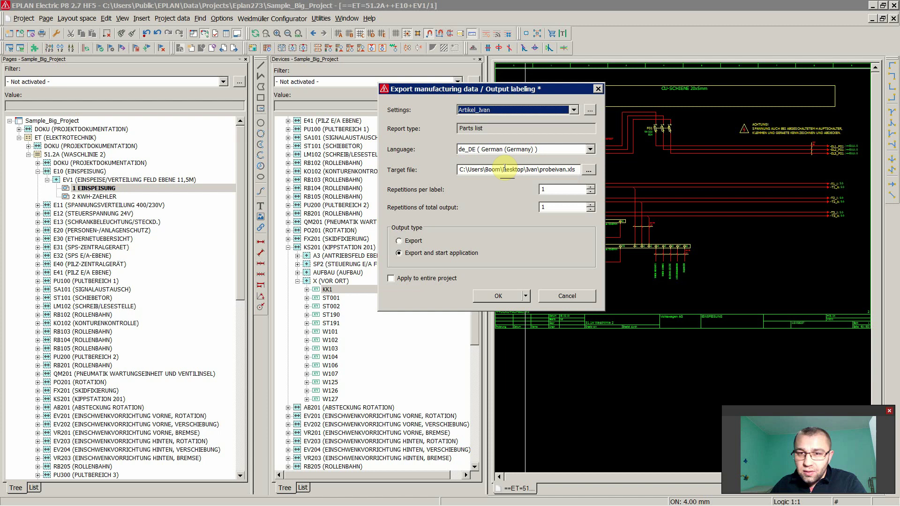
{"action": "left_click", "coordinate": [484, 111]}
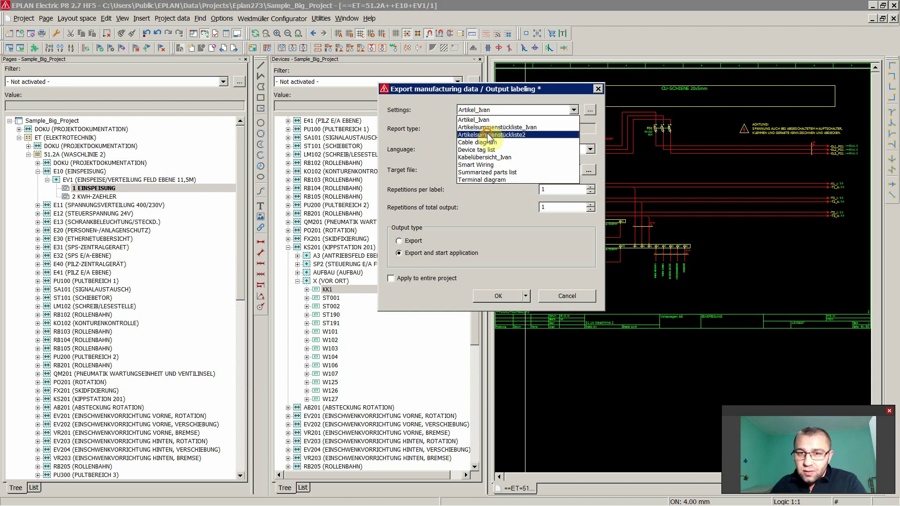
{"action": "left_click", "coordinate": [489, 135]}
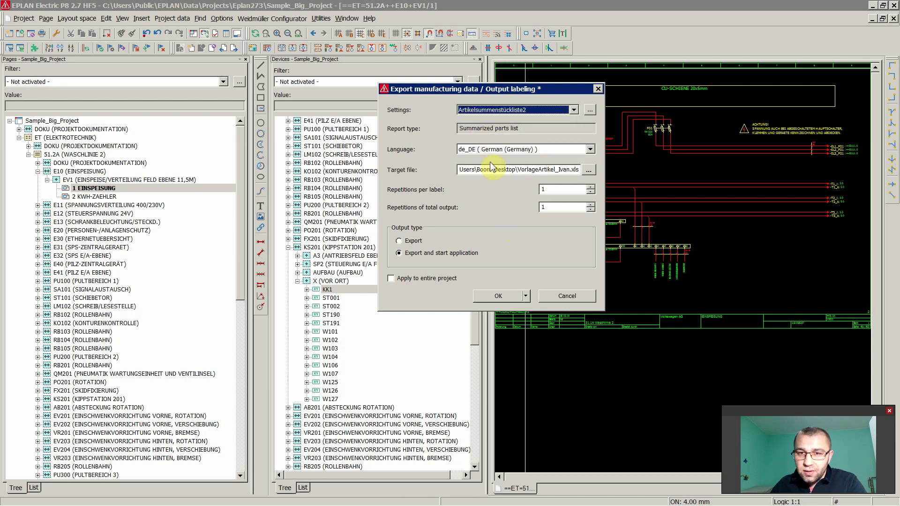
Step: Export with the Summarized parts list settings, overwriting the existing Artikelsummen.txt file
{"action": "left_click", "coordinate": [482, 111]}
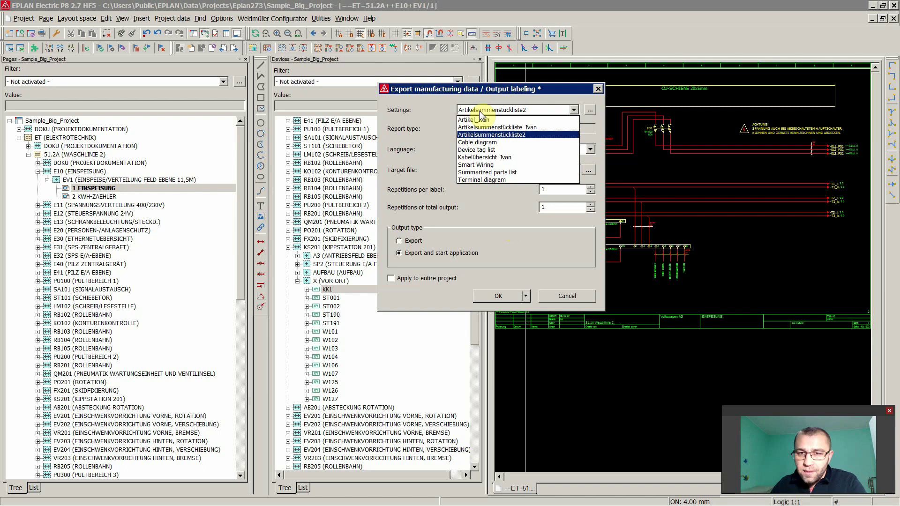
{"action": "left_click", "coordinate": [495, 171]}
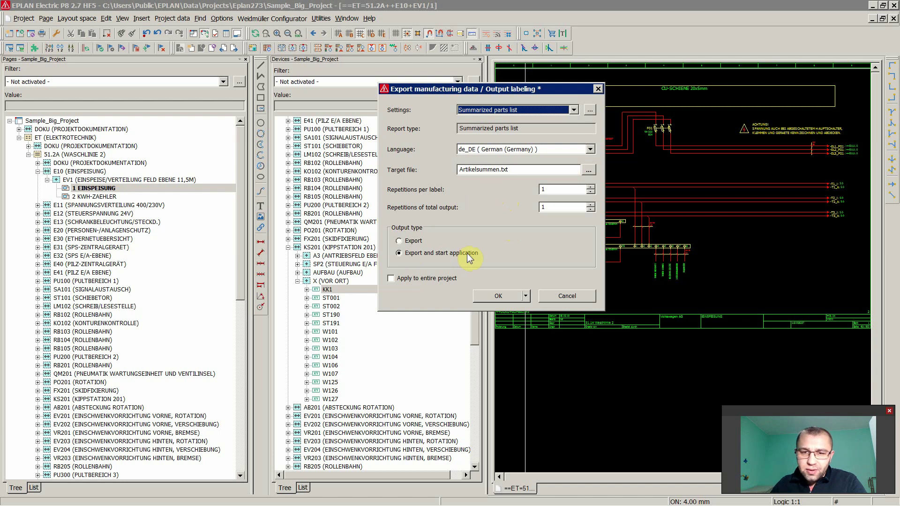
{"action": "left_click", "coordinate": [499, 295]}
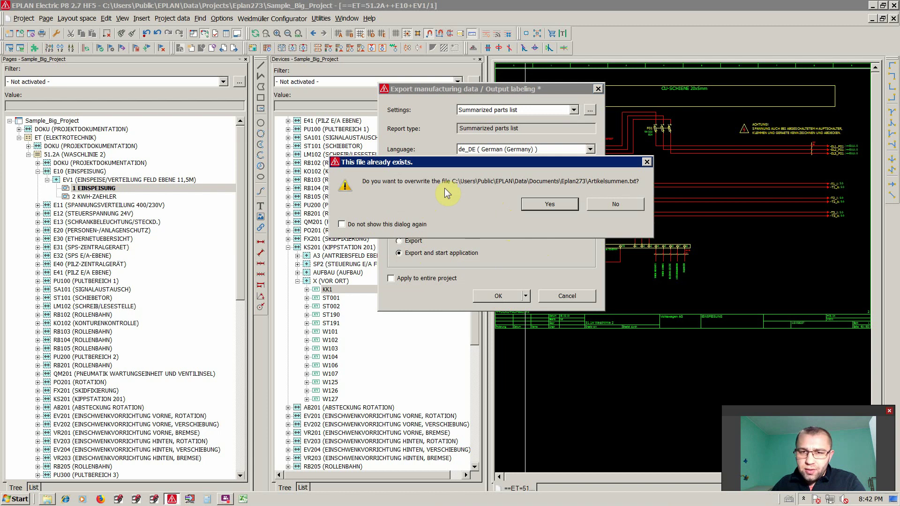
{"action": "left_click", "coordinate": [551, 206]}
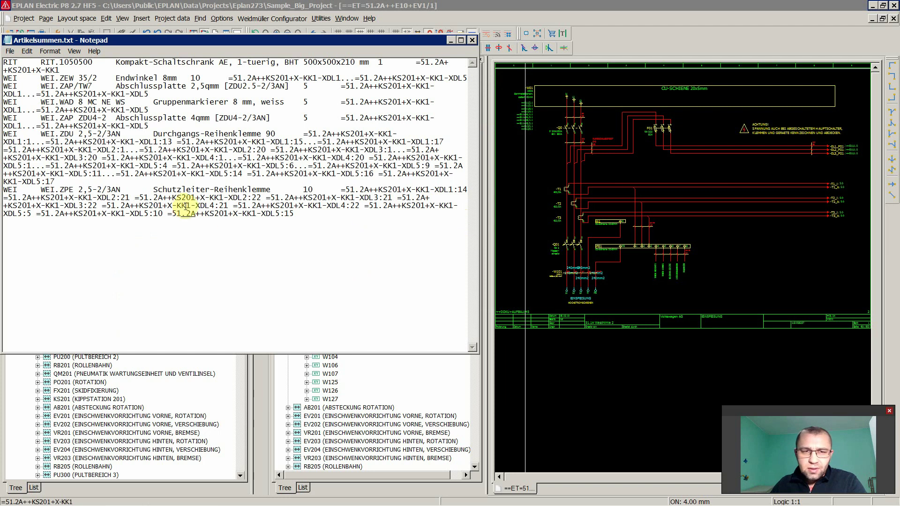
Step: Copy the entire text of Artikelsummen.txt, switch to Excel, dismiss the activation wizard and paste the text at cell A1
{"action": "left_click", "coordinate": [174, 158]}
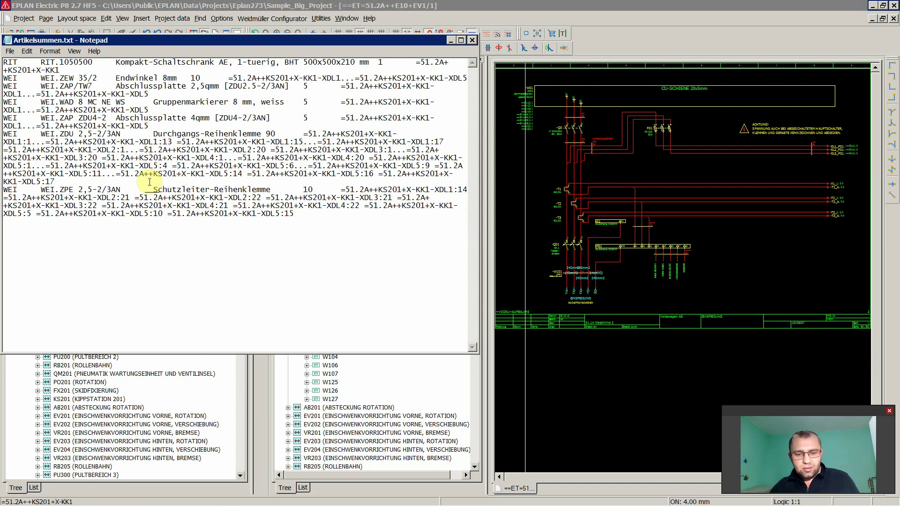
{"action": "key", "text": "ctrl+a"}
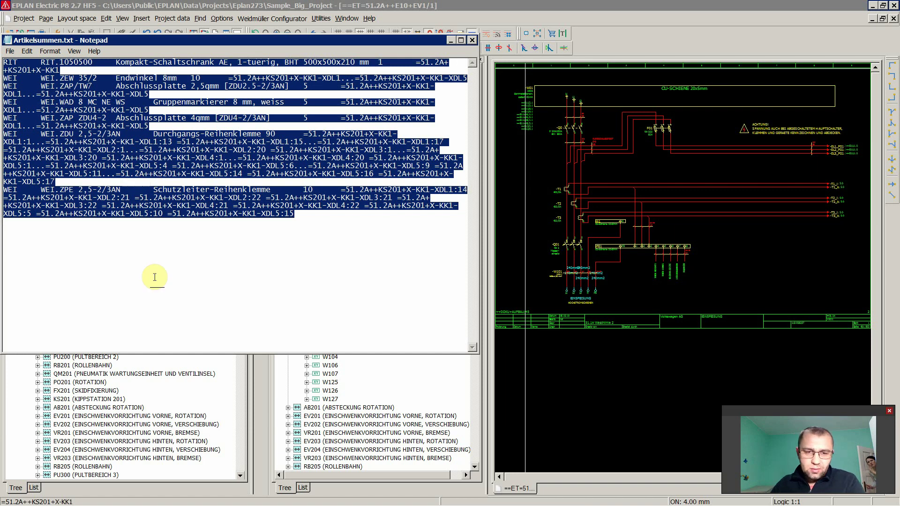
{"action": "mouse_move", "coordinate": [187, 502]}
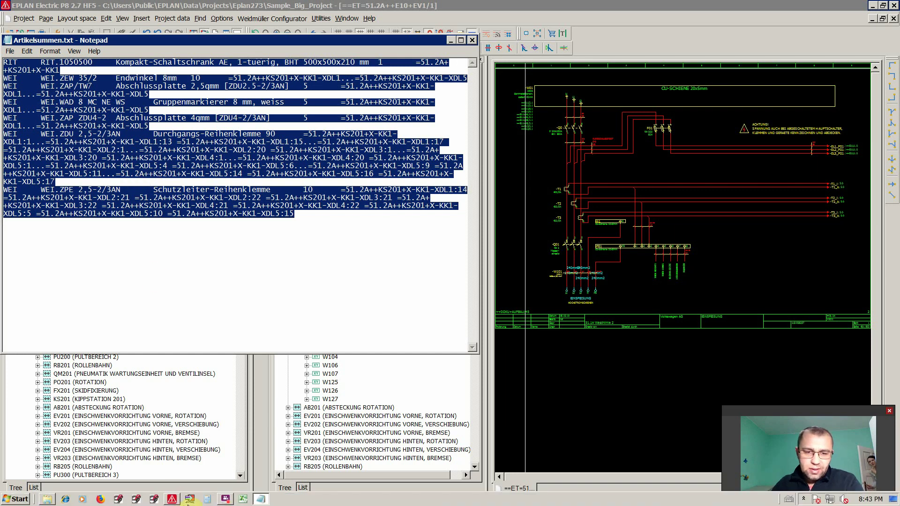
{"action": "left_click", "coordinate": [243, 499]}
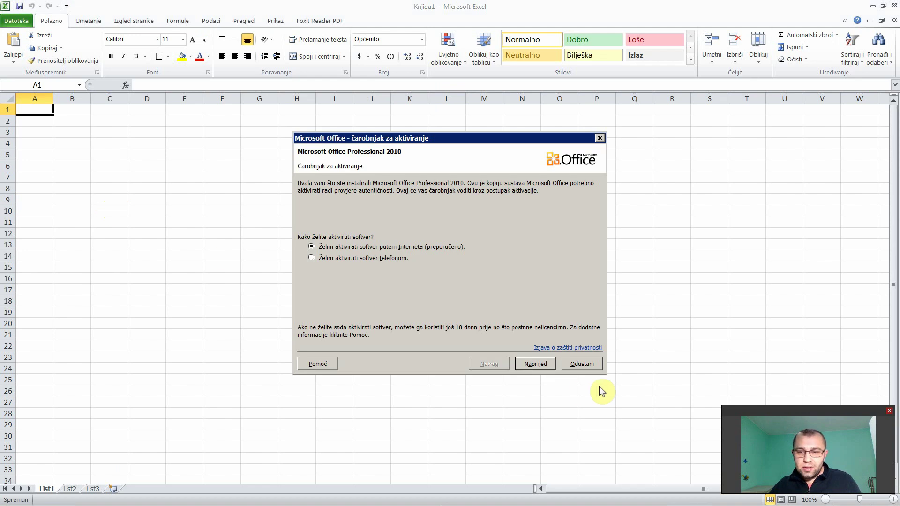
{"action": "left_click", "coordinate": [579, 364]}
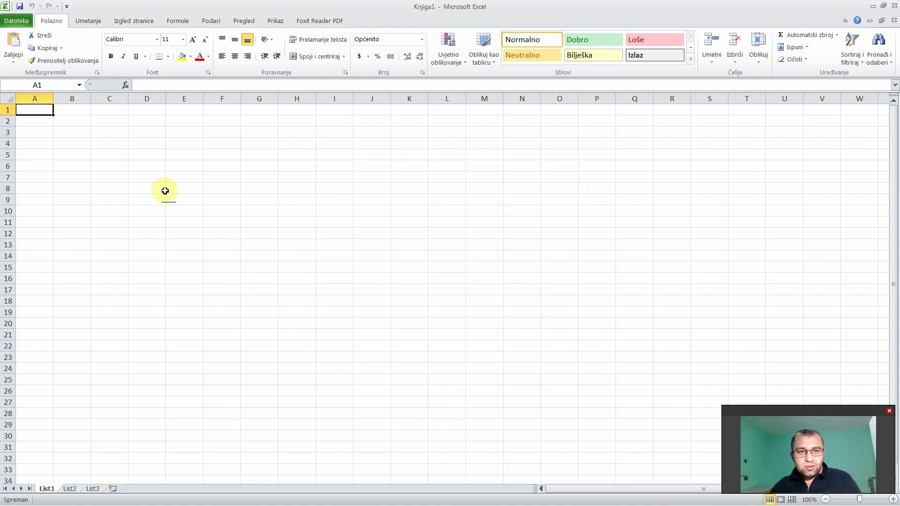
{"action": "key", "text": "ctrl+v"}
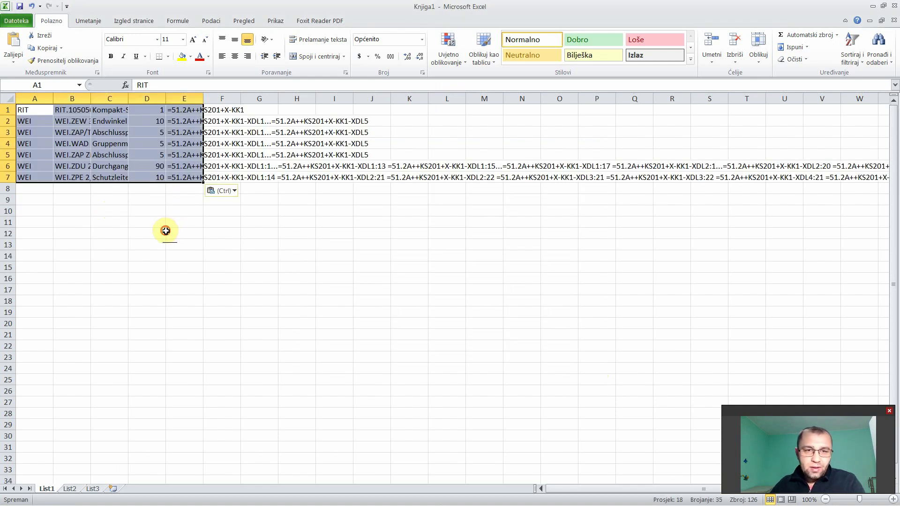
{"action": "left_click", "coordinate": [165, 231]}
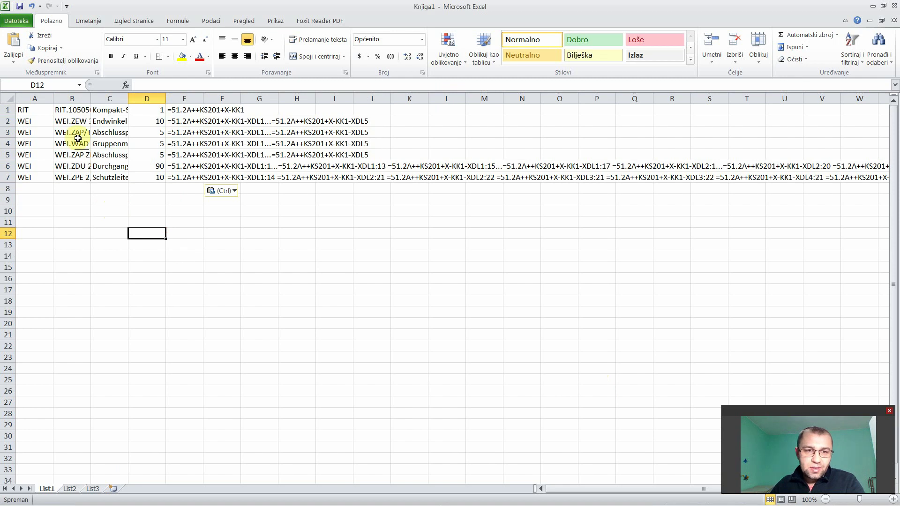
Step: Fit the width of all sheet columns to their contents and select column A
{"action": "left_click", "coordinate": [9, 98]}
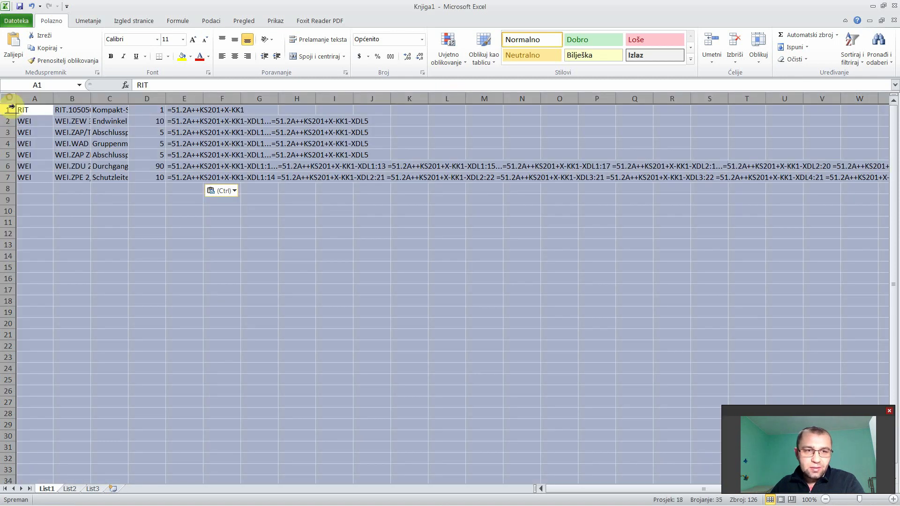
{"action": "double_click", "coordinate": [53, 99]}
{"action": "left_click", "coordinate": [204, 218]}
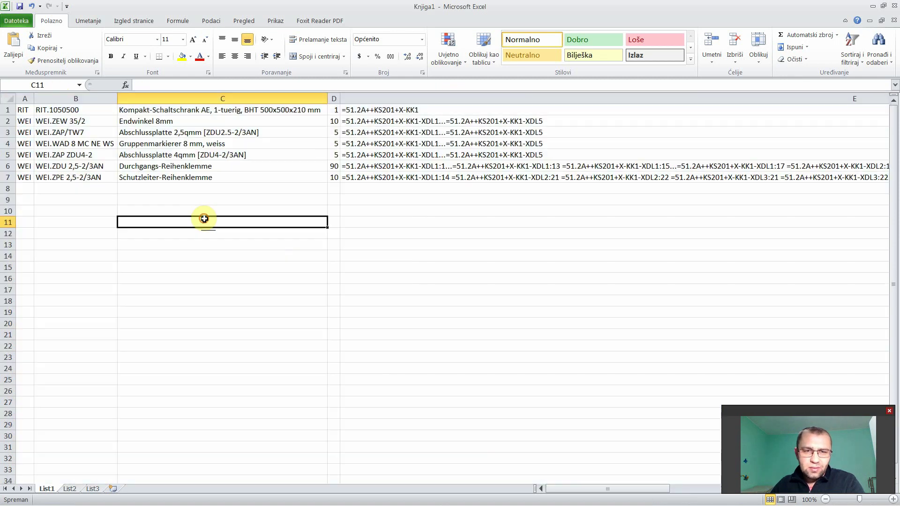
{"action": "left_click", "coordinate": [82, 224]}
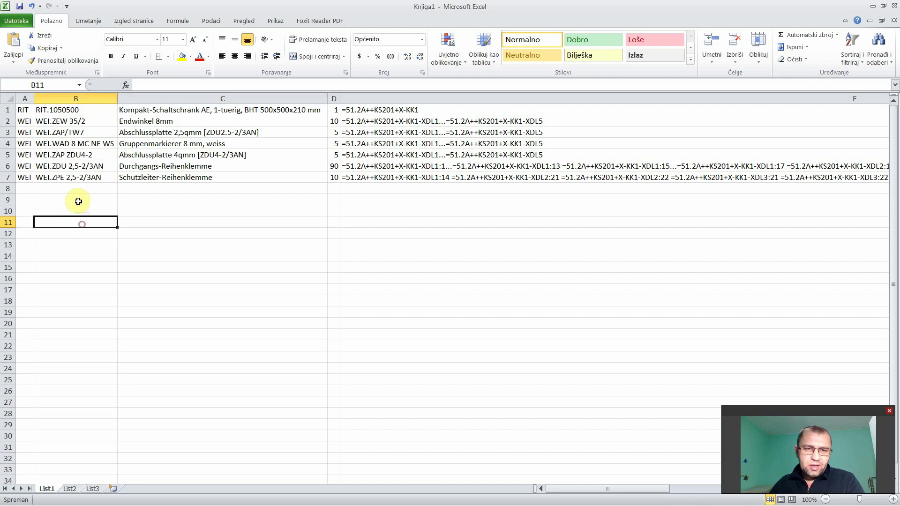
{"action": "left_click", "coordinate": [25, 98]}
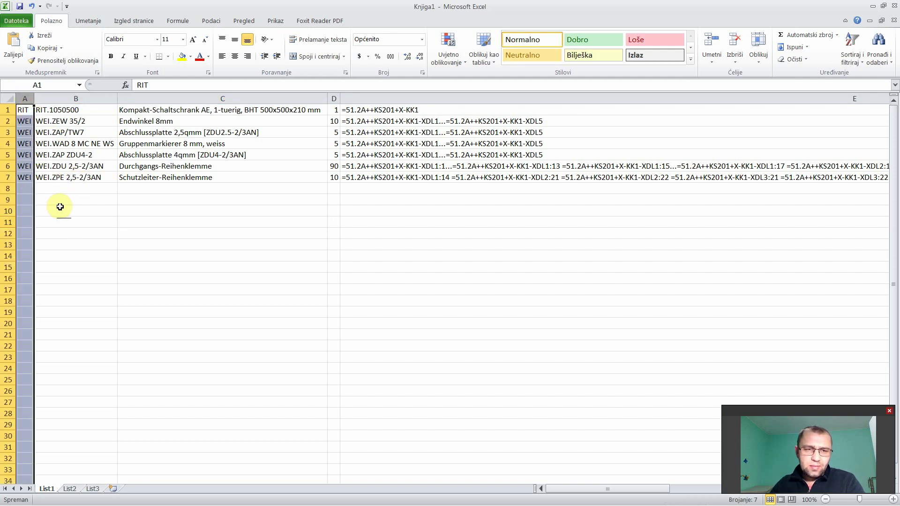
Step: Examine columns B to E of the pasted parts list: part numbers, designations, quantities and device tags, including the range E1:E7
{"action": "left_click", "coordinate": [75, 99]}
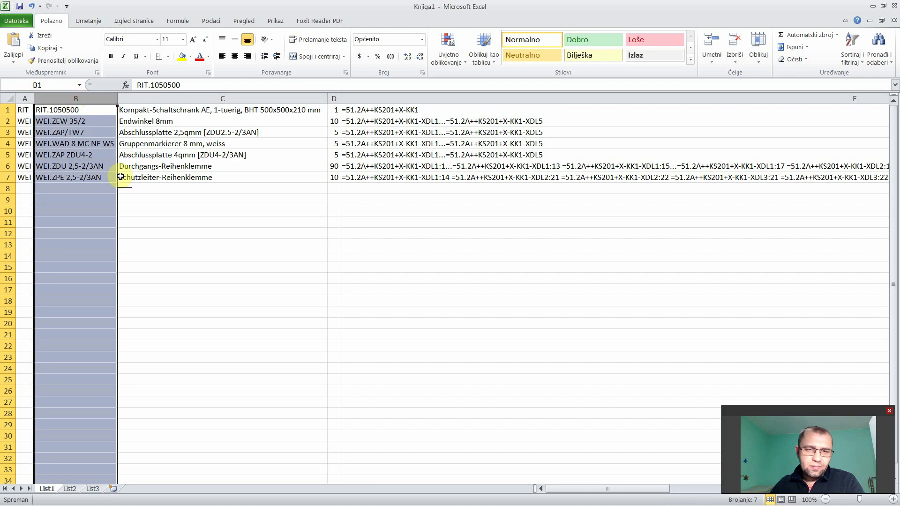
{"action": "left_click", "coordinate": [191, 99]}
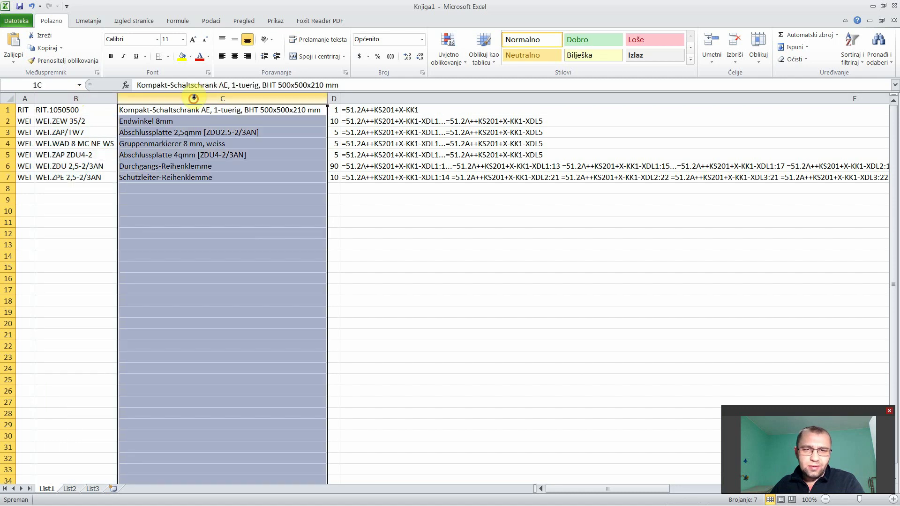
{"action": "left_click", "coordinate": [334, 98]}
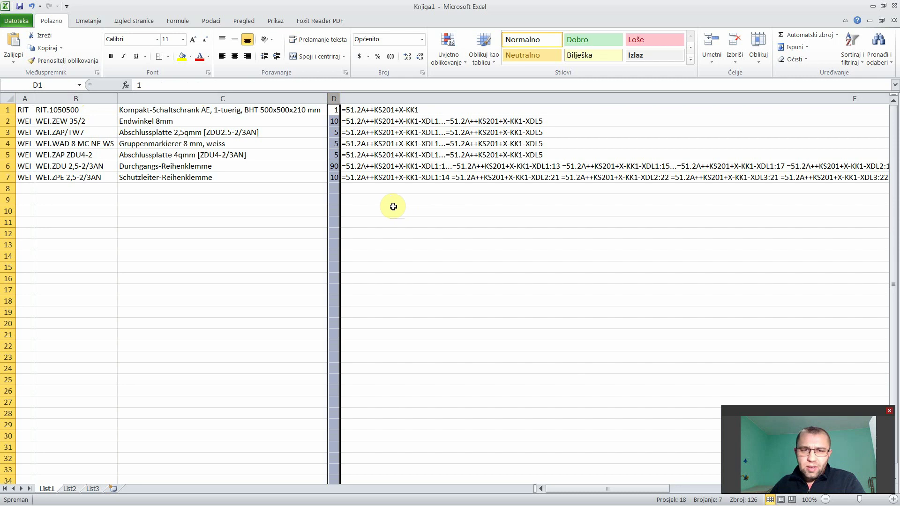
{"action": "left_click", "coordinate": [409, 98]}
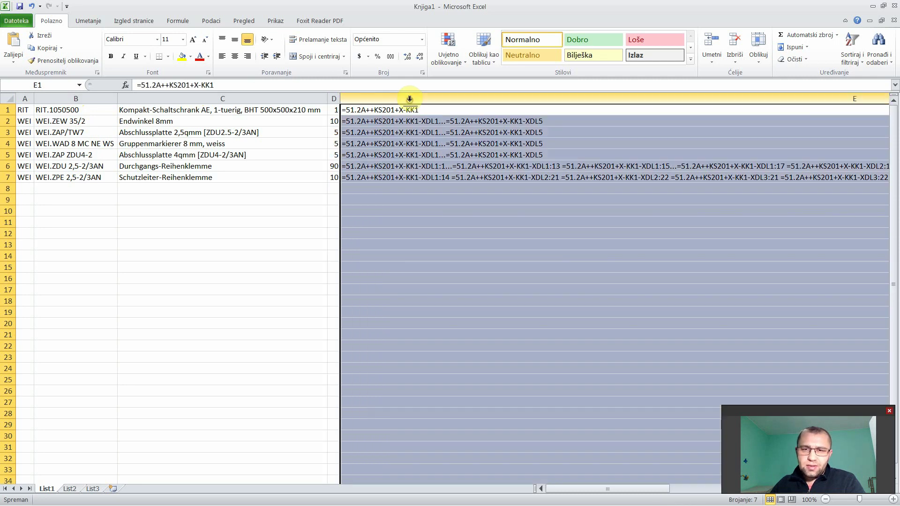
{"action": "left_click", "coordinate": [422, 211]}
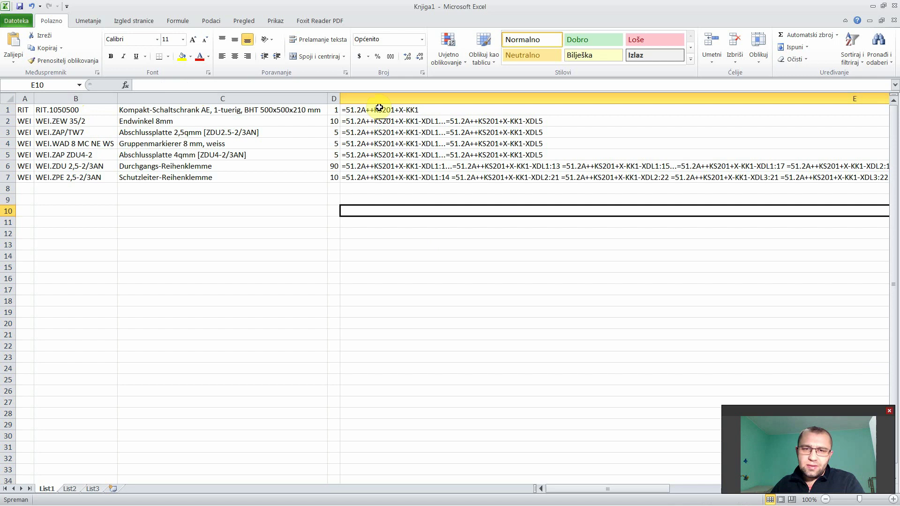
{"action": "left_click_drag", "start_coordinate": [379, 109], "coordinate": [383, 179]}
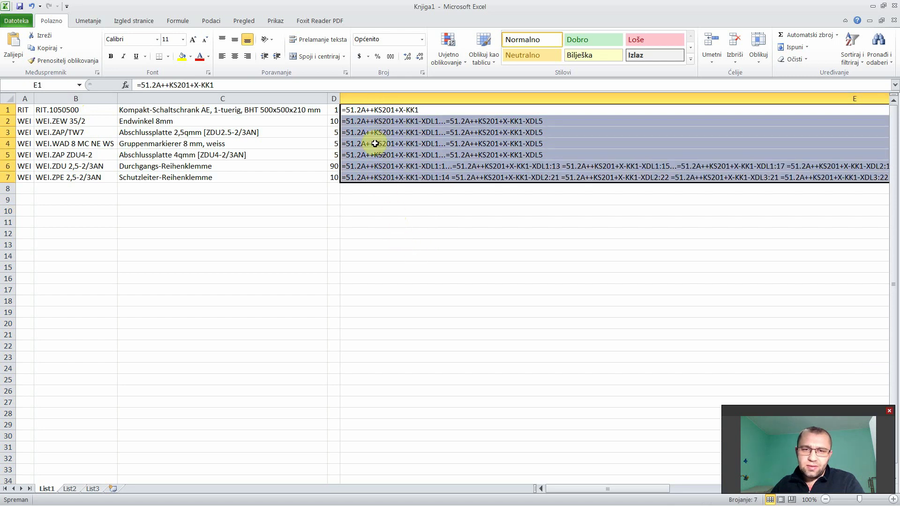
{"action": "left_click", "coordinate": [366, 111]}
{"action": "left_click", "coordinate": [367, 227]}
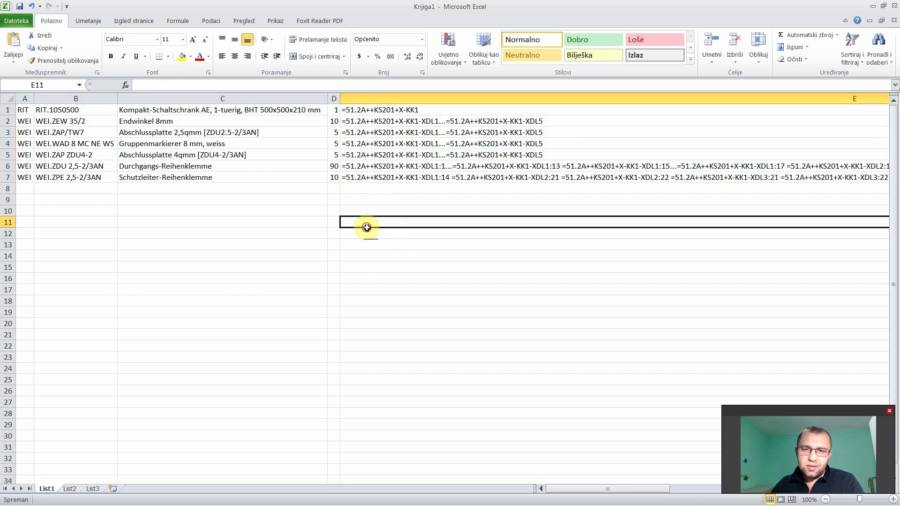
{"action": "left_click", "coordinate": [368, 264]}
{"action": "left_click", "coordinate": [367, 245]}
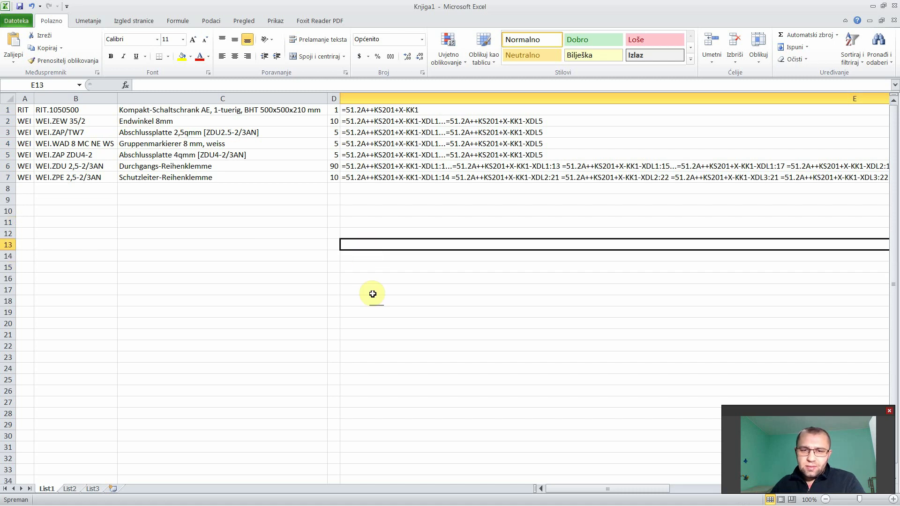
Step: Review the cabinet entry in row 1 and the part numbers and designations of the terminal parts in B2:C7
{"action": "mouse_move", "coordinate": [170, 504]}
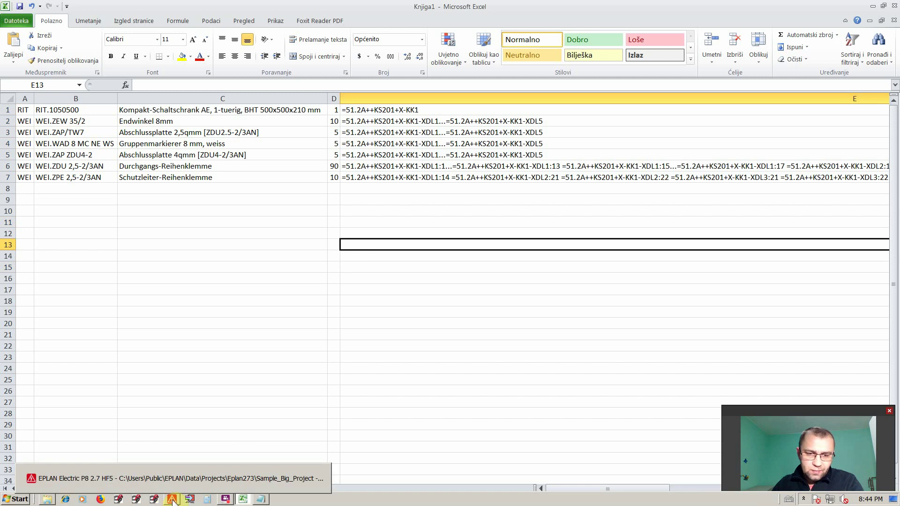
{"action": "left_click", "coordinate": [196, 334]}
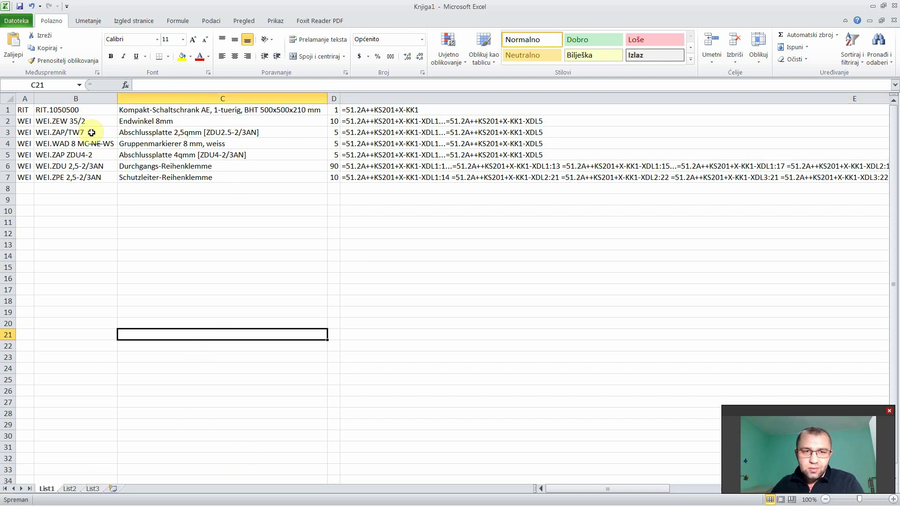
{"action": "left_click", "coordinate": [244, 258]}
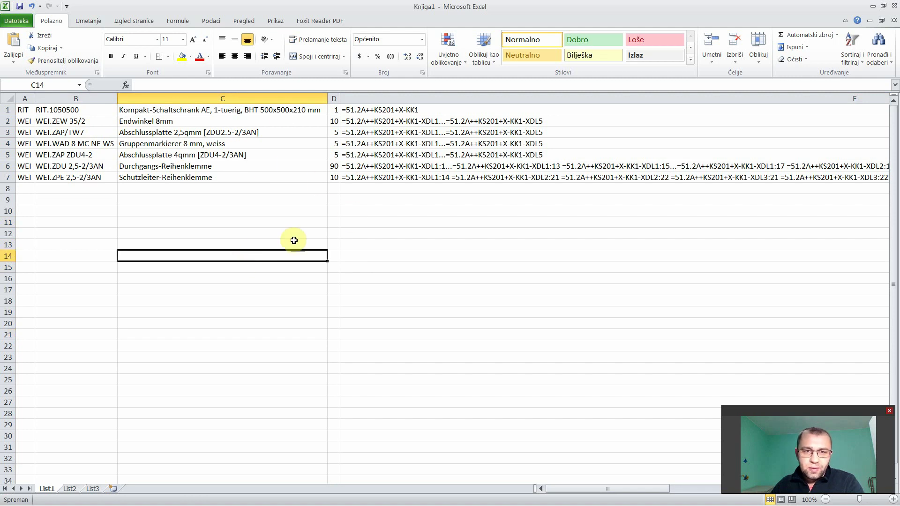
{"action": "left_click", "coordinate": [191, 212]}
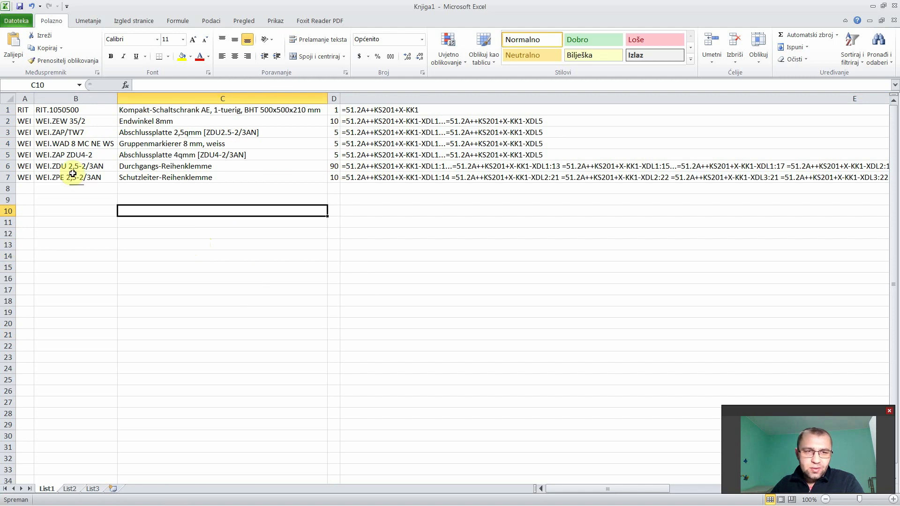
{"action": "left_click", "coordinate": [6, 110]}
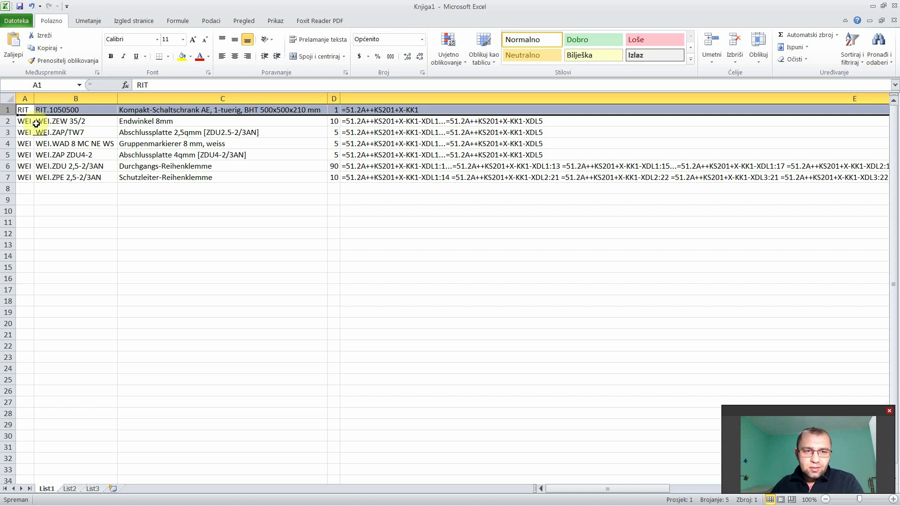
{"action": "left_click_drag", "start_coordinate": [36, 123], "coordinate": [227, 174]}
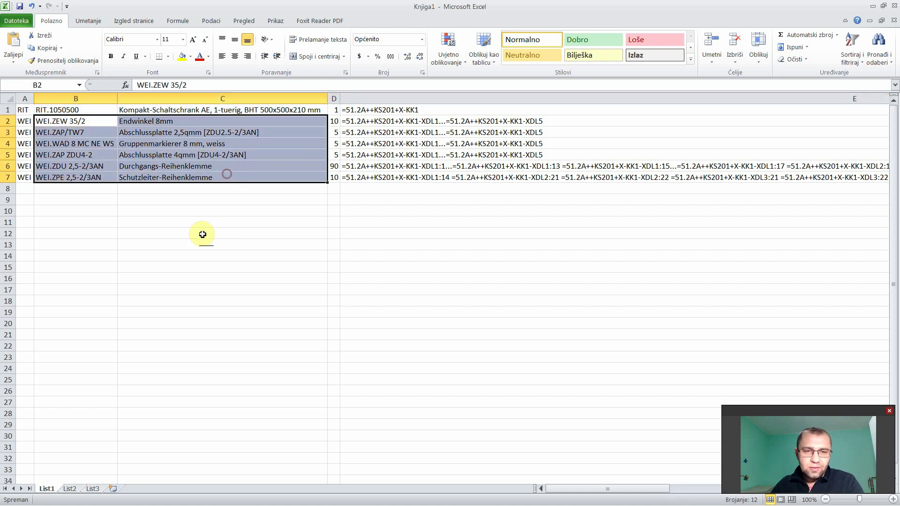
{"action": "left_click", "coordinate": [178, 232]}
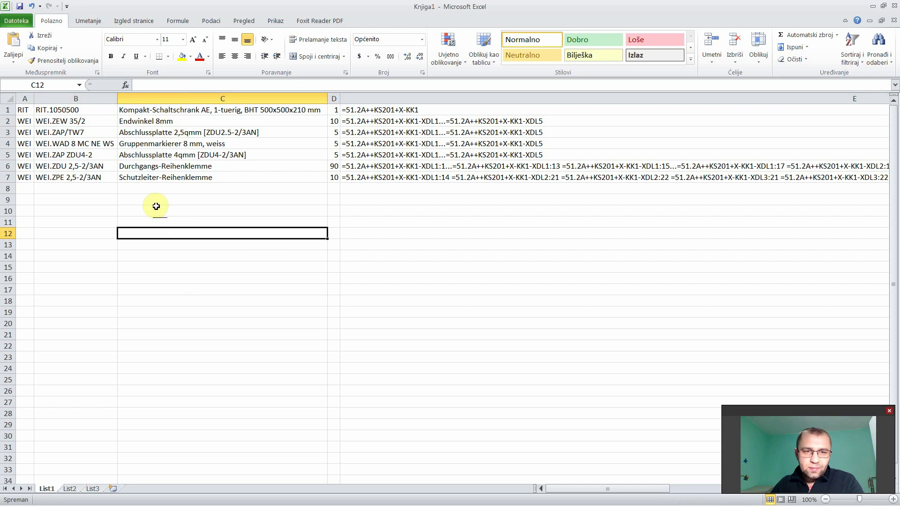
Step: Switch to EPLAN and open the scheme settings of the Summarized parts list in the manufacturing data export and labeling dialog
{"action": "mouse_move", "coordinate": [159, 504]}
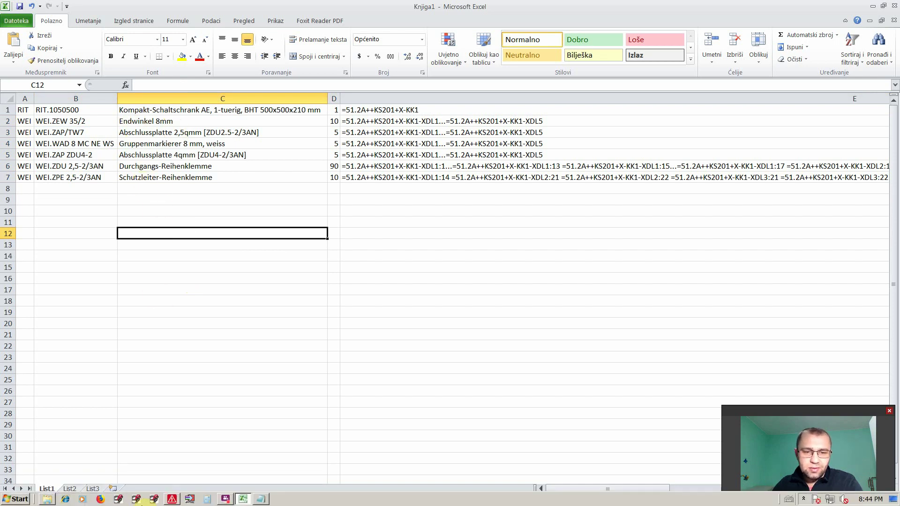
{"action": "left_click", "coordinate": [172, 499]}
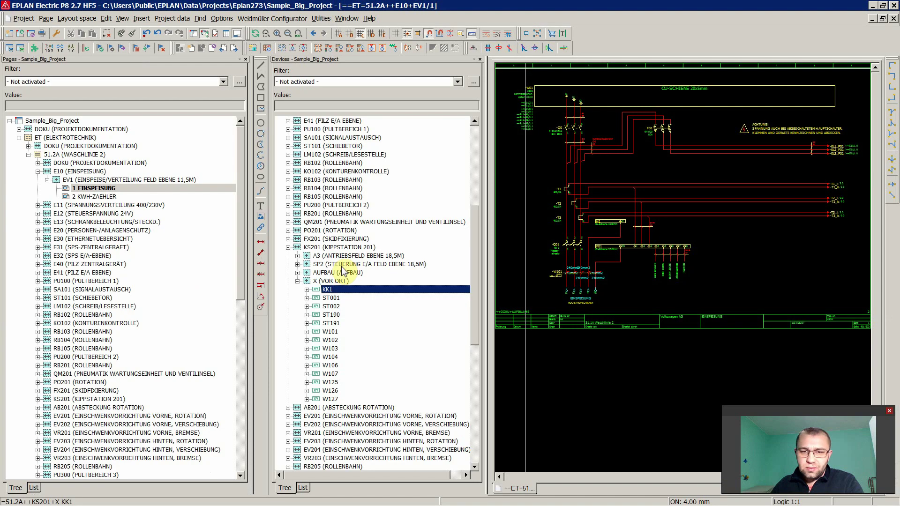
{"action": "left_click", "coordinate": [341, 225]}
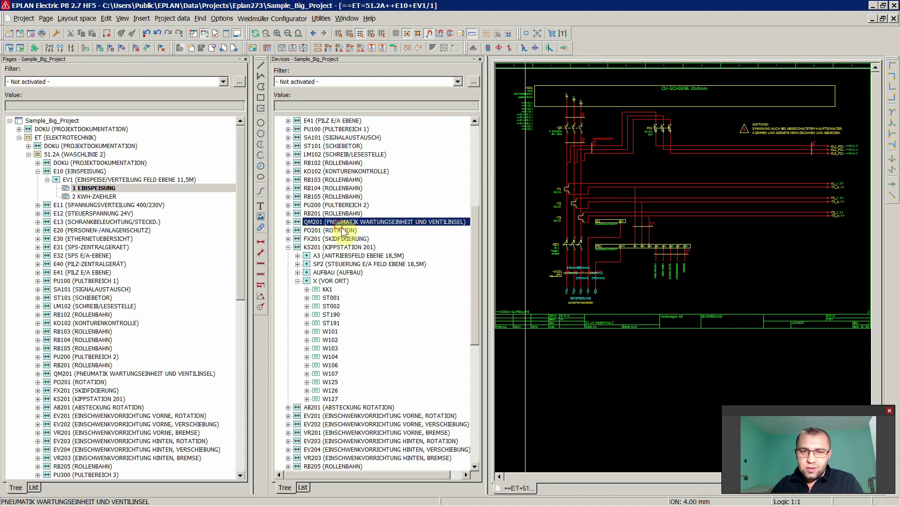
{"action": "left_click", "coordinate": [321, 19]}
{"action": "mouse_move", "coordinate": [356, 43]}
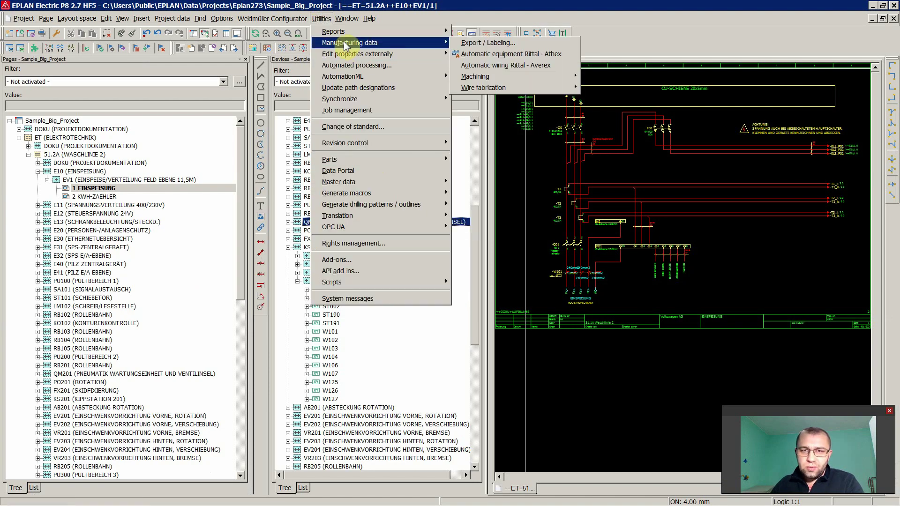
{"action": "left_click", "coordinate": [486, 44]}
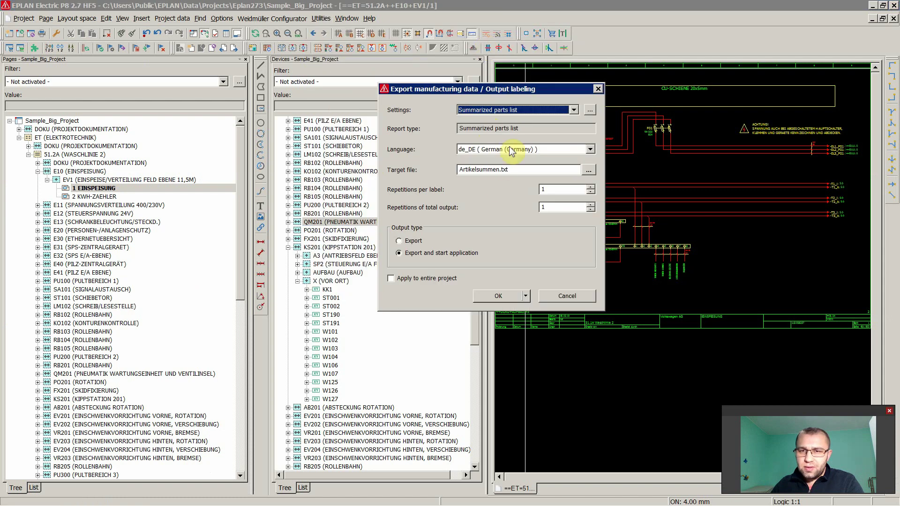
{"action": "left_click", "coordinate": [589, 113]}
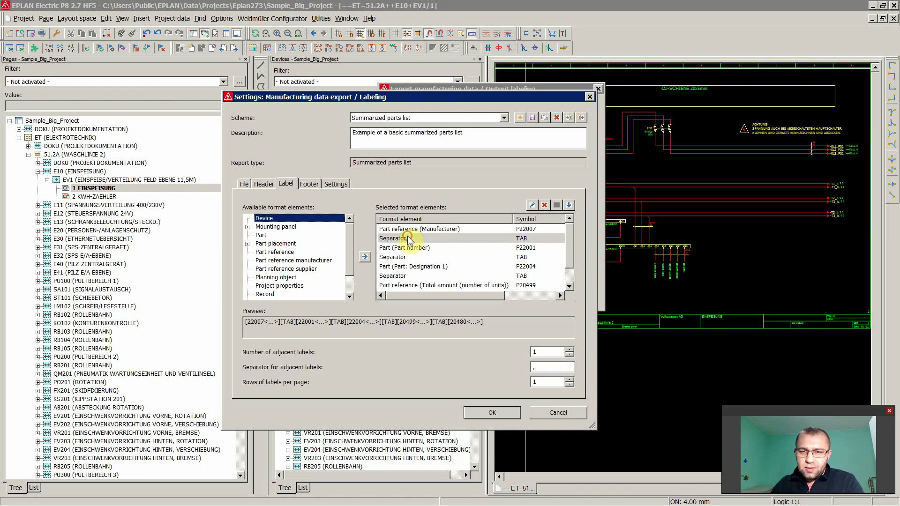
Step: Examine the label's selected format elements, from manufacturer and TAB separator through part number, designation 1 and total amount to DT
{"action": "left_click", "coordinate": [407, 236]}
{"action": "left_click", "coordinate": [415, 230]}
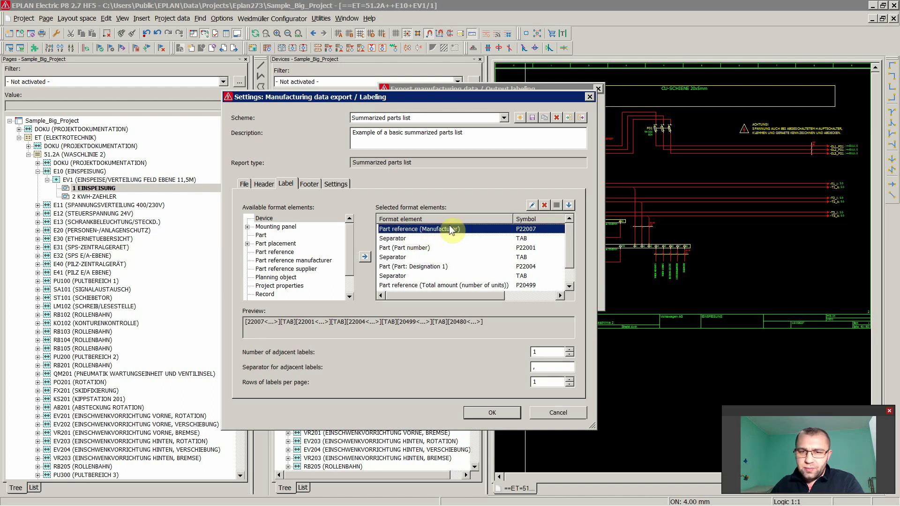
{"action": "left_click", "coordinate": [398, 239]}
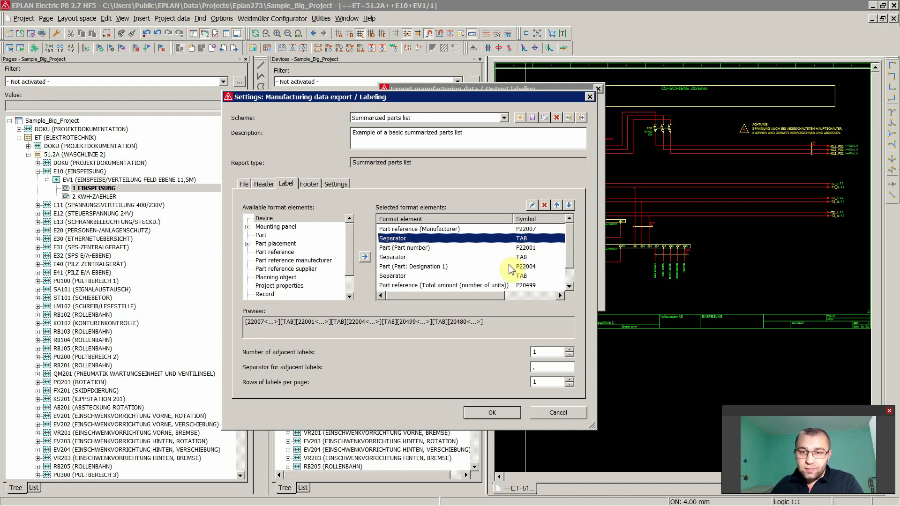
{"action": "left_click", "coordinate": [405, 251]}
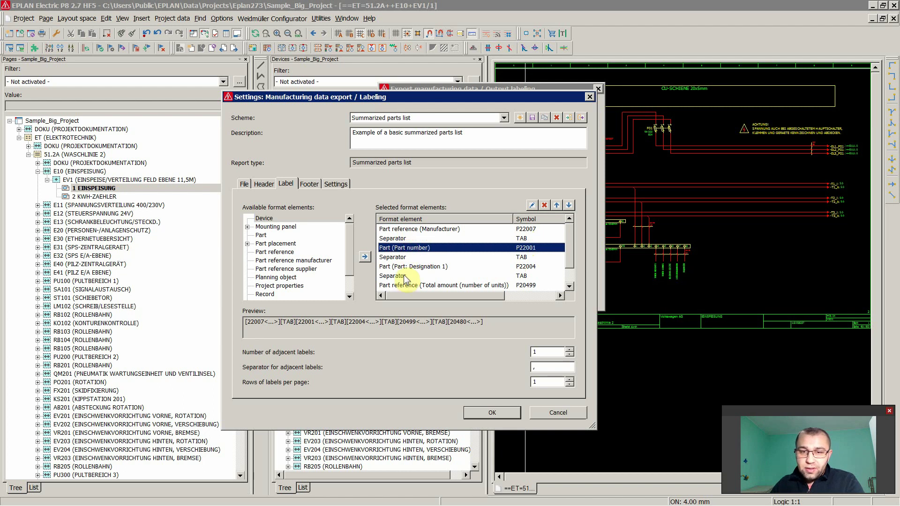
{"action": "left_click", "coordinate": [402, 267]}
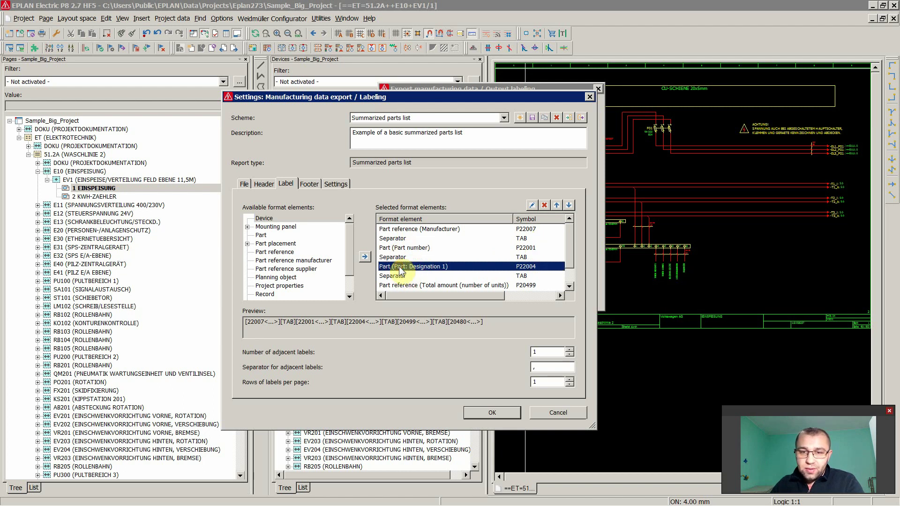
{"action": "scroll", "coordinate": [457, 281], "scroll_direction": "down", "scroll_amount": 1}
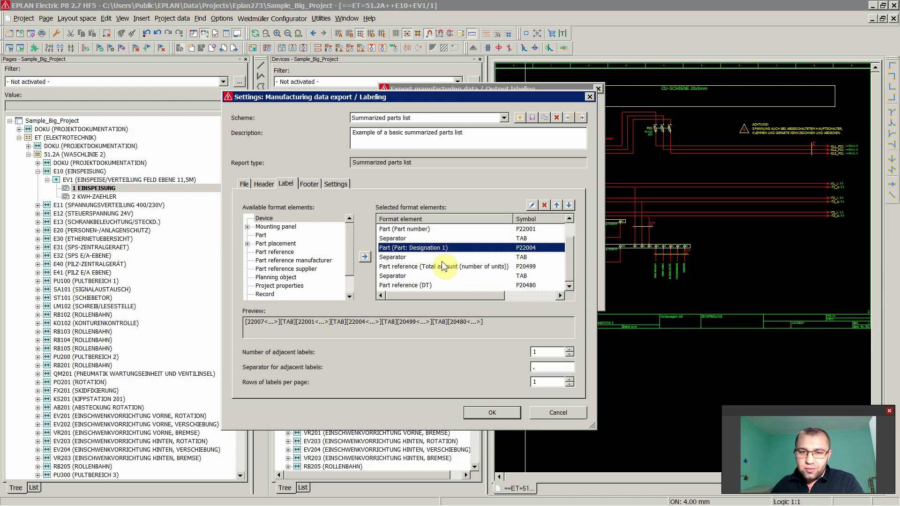
{"action": "left_click", "coordinate": [418, 269]}
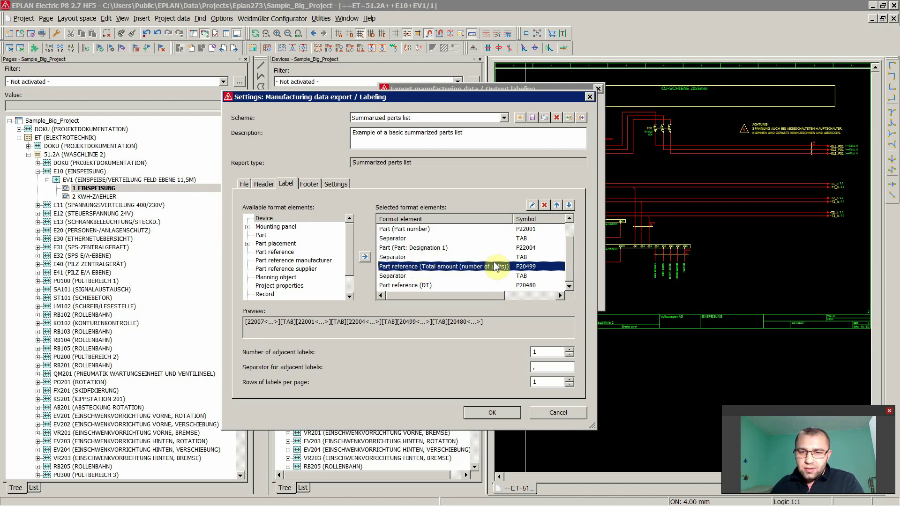
{"action": "left_click", "coordinate": [414, 285]}
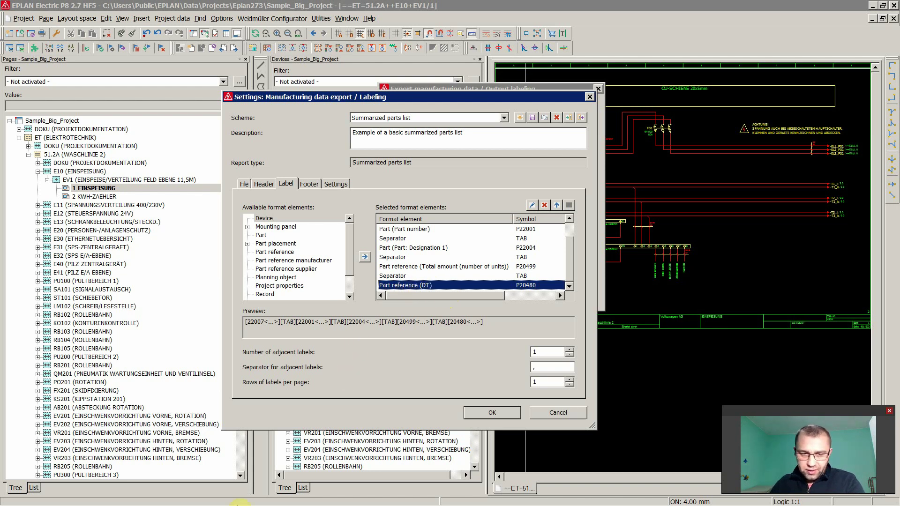
Step: Switch to Excel to check the part number and device tags in row 1 and the tags below it, then return to EPLAN
{"action": "left_click", "coordinate": [243, 499]}
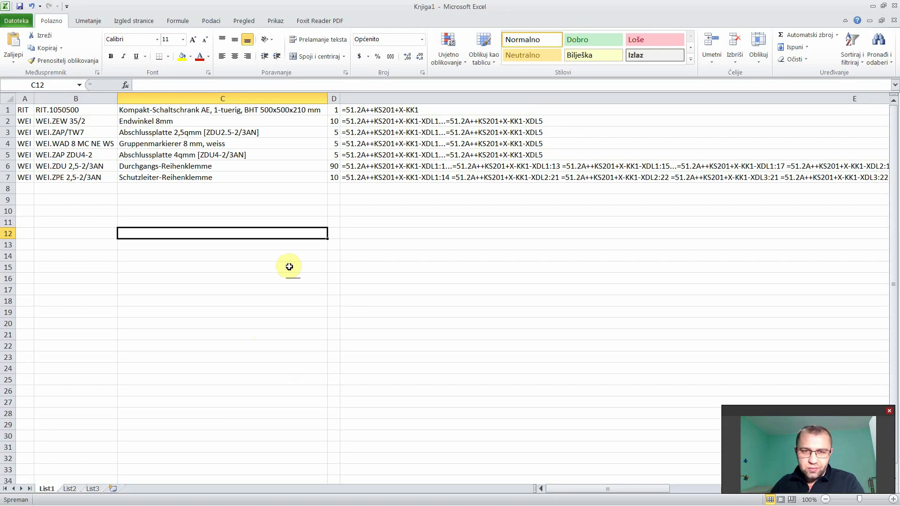
{"action": "left_click", "coordinate": [249, 199]}
{"action": "left_click", "coordinate": [8, 109]}
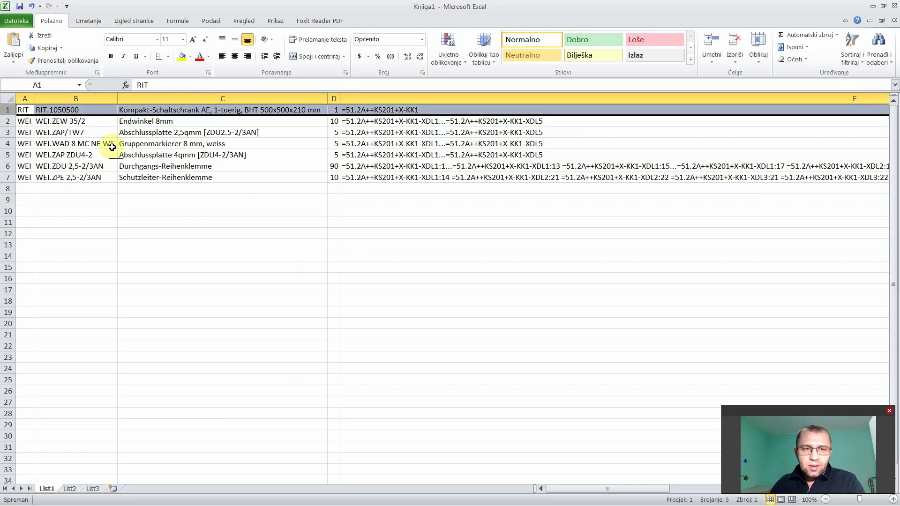
{"action": "left_click", "coordinate": [365, 111]}
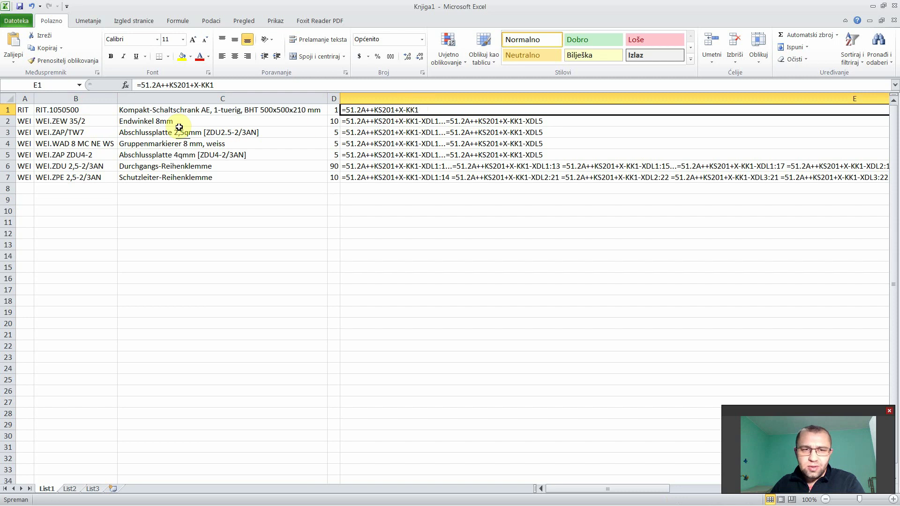
{"action": "left_click", "coordinate": [58, 109]}
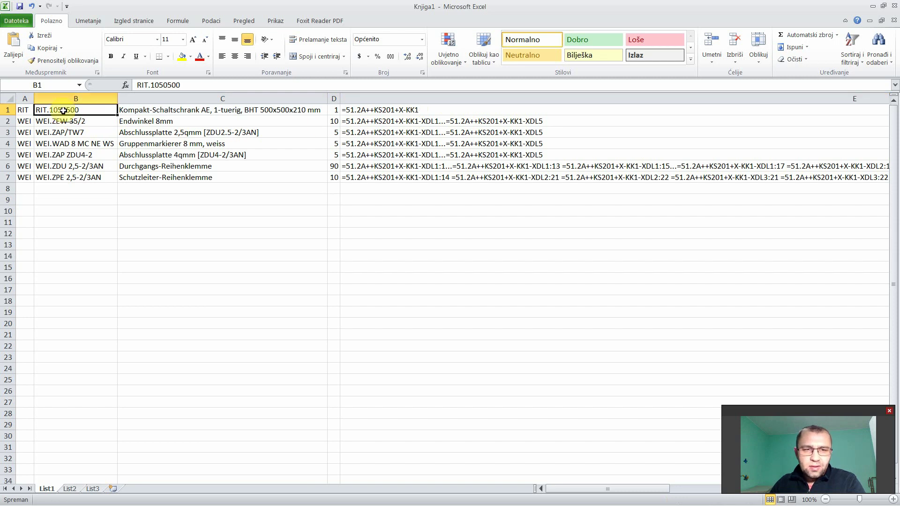
{"action": "left_click", "coordinate": [452, 213]}
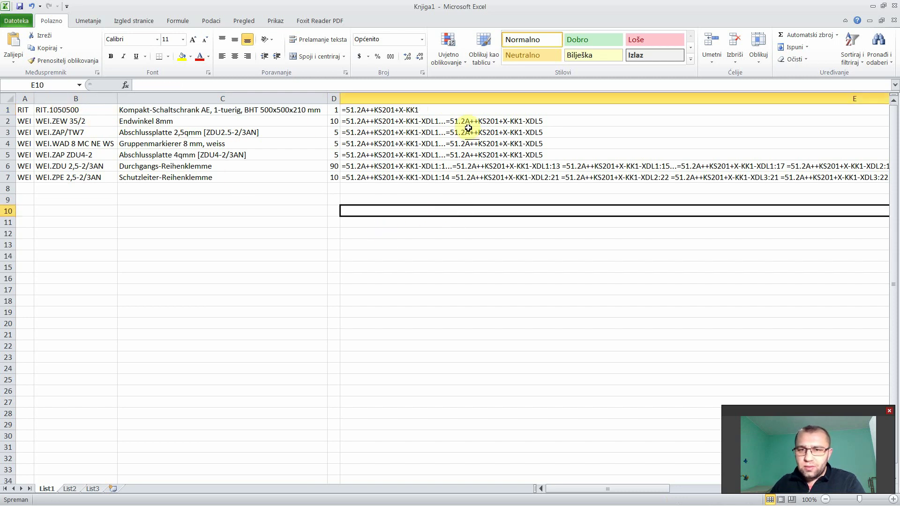
{"action": "left_click_drag", "start_coordinate": [465, 123], "coordinate": [466, 178]}
{"action": "left_click", "coordinate": [162, 336]}
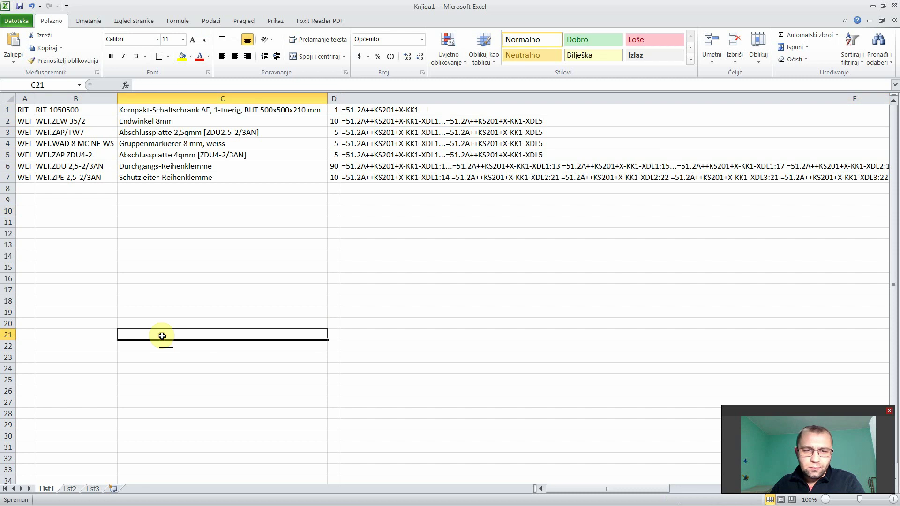
{"action": "left_click", "coordinate": [172, 499]}
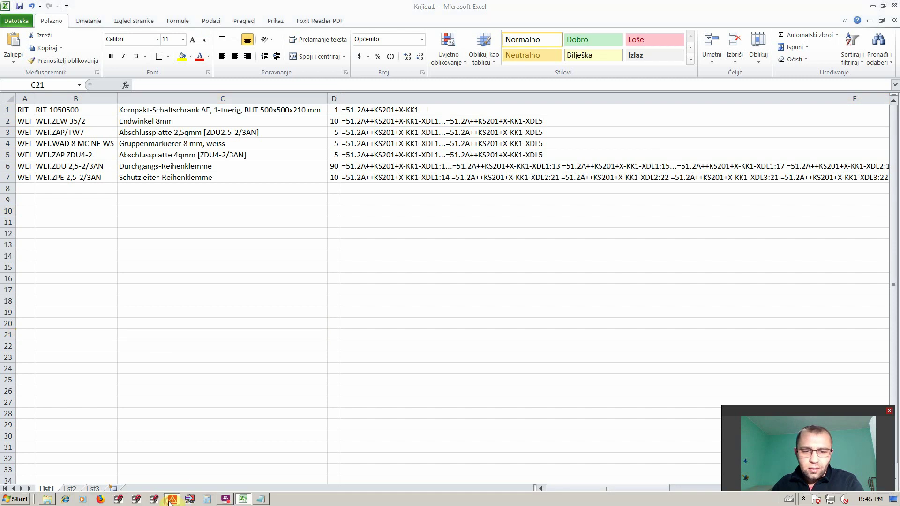
Step: Close the scheme settings and dismiss the manufacturing data export and labeling dialog without running the export
{"action": "left_click", "coordinate": [538, 413]}
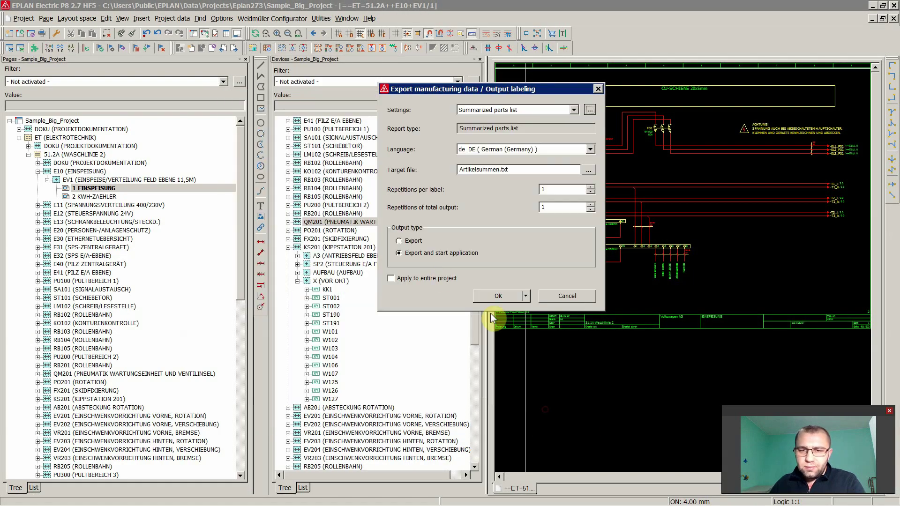
{"action": "left_click", "coordinate": [532, 293]}
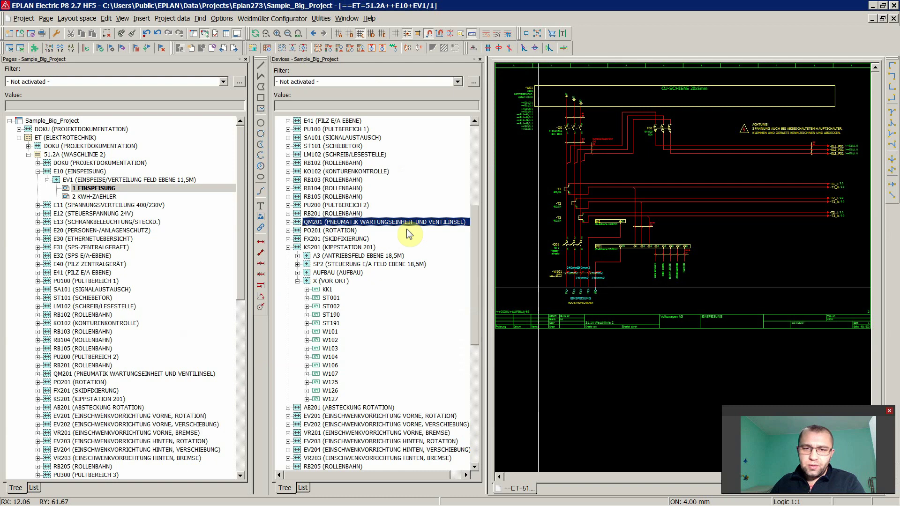
{"action": "left_click", "coordinate": [394, 239]}
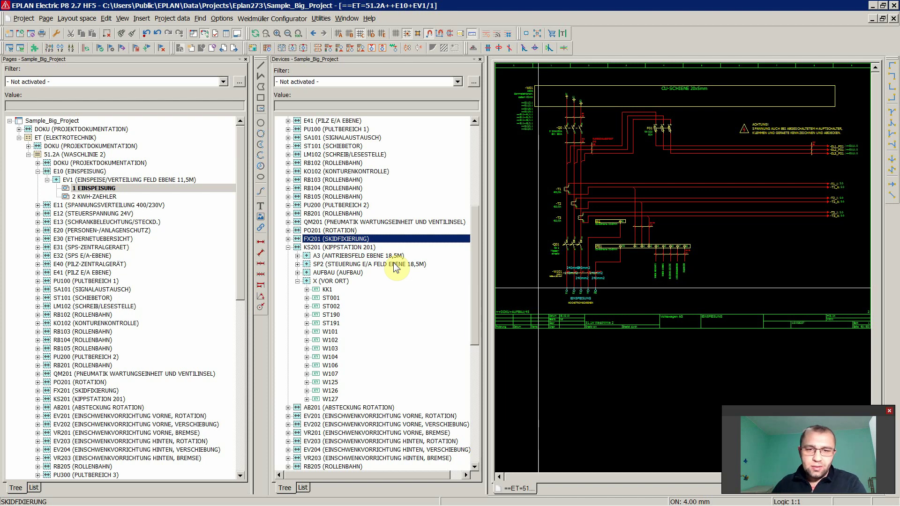
{"action": "left_click", "coordinate": [328, 222]}
{"action": "left_click", "coordinate": [330, 205]}
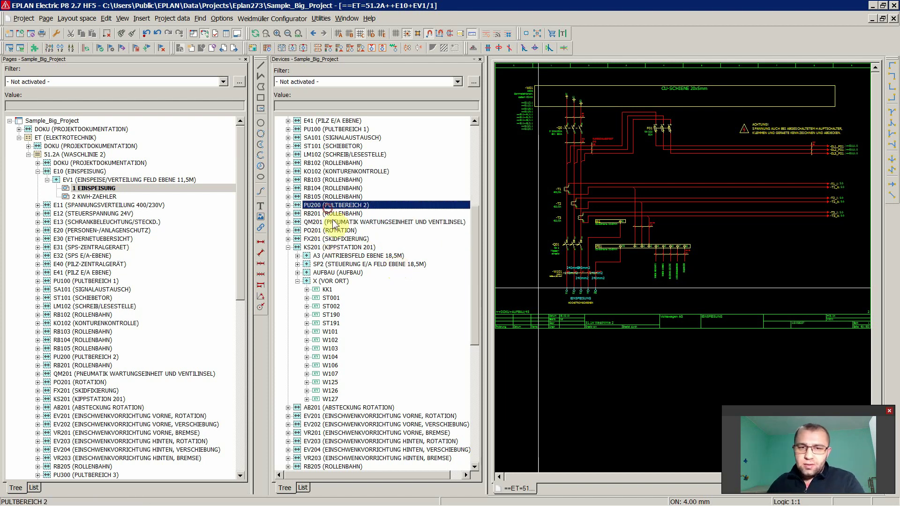
{"action": "left_click", "coordinate": [335, 239]}
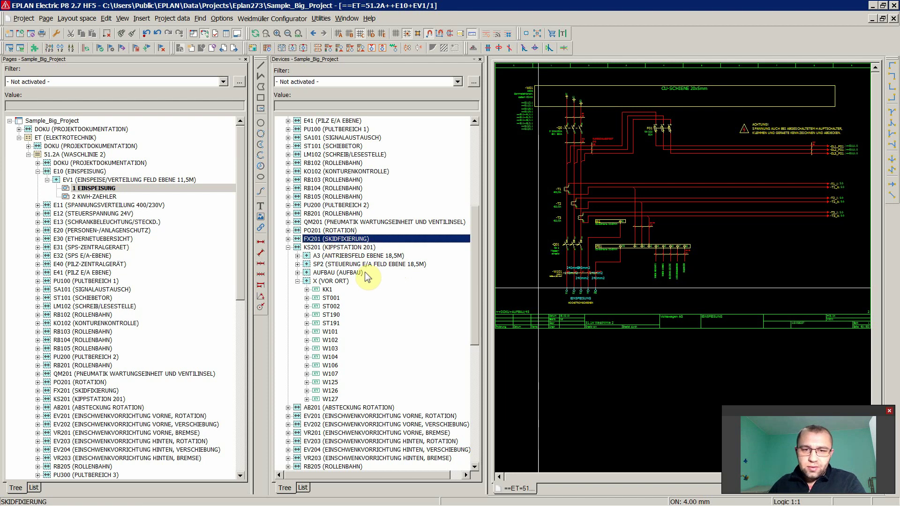
{"action": "left_click", "coordinate": [363, 273]}
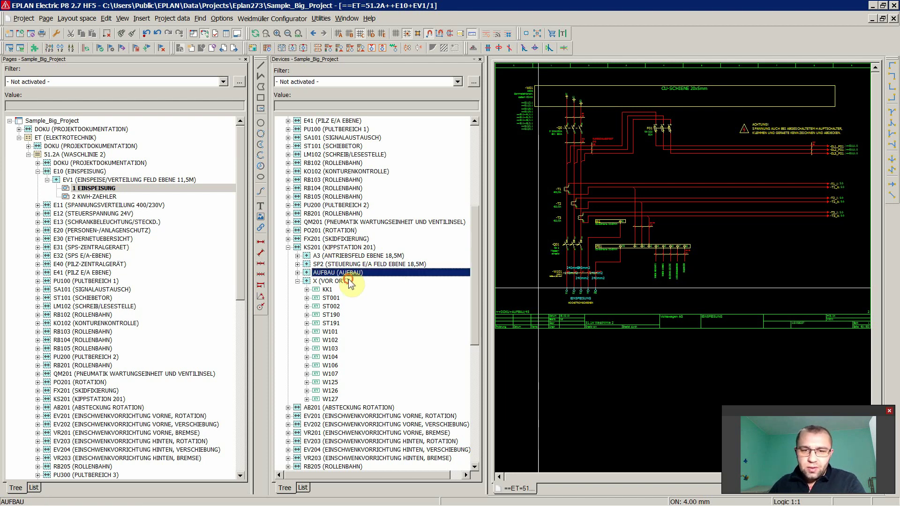
{"action": "left_click", "coordinate": [352, 281]}
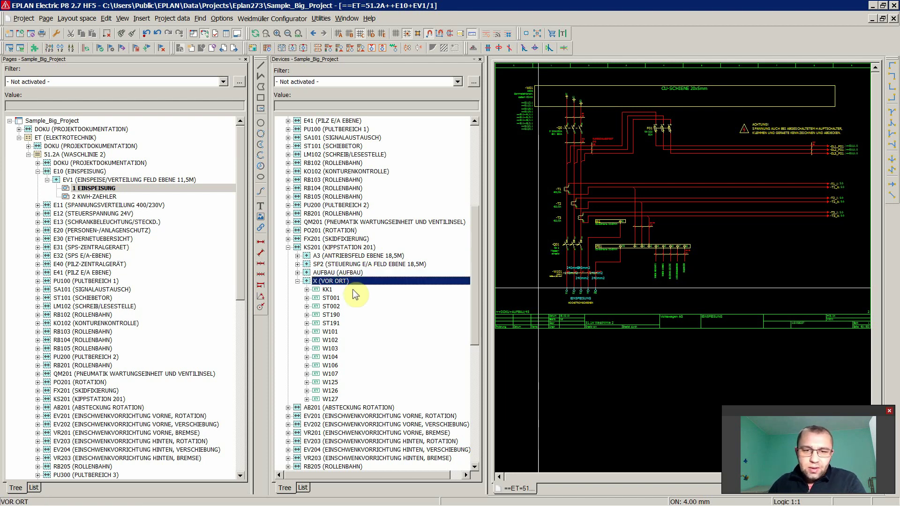
Step: Collapse the X (VOR ORT) and KS201 (KIPPSTATION 201) branches in the device tree and select EV202
{"action": "left_click", "coordinate": [297, 282]}
{"action": "left_click", "coordinate": [288, 247]}
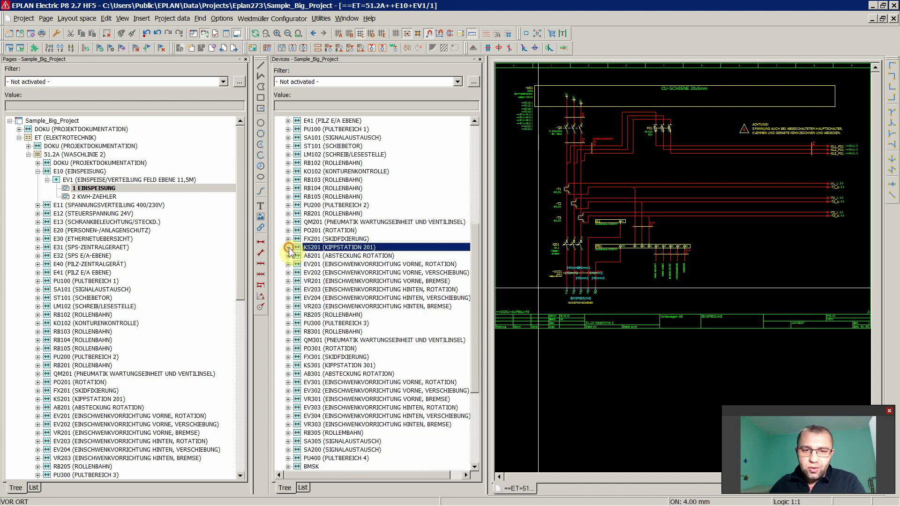
{"action": "left_click", "coordinate": [343, 273]}
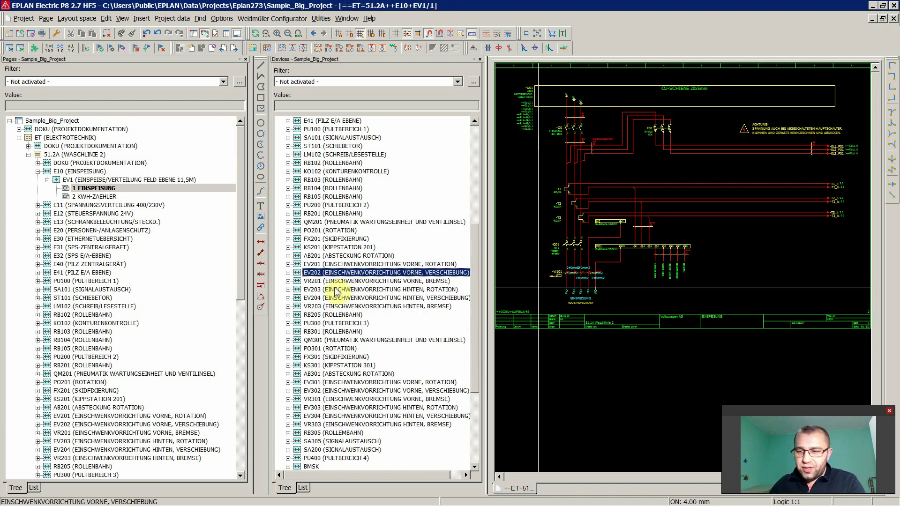